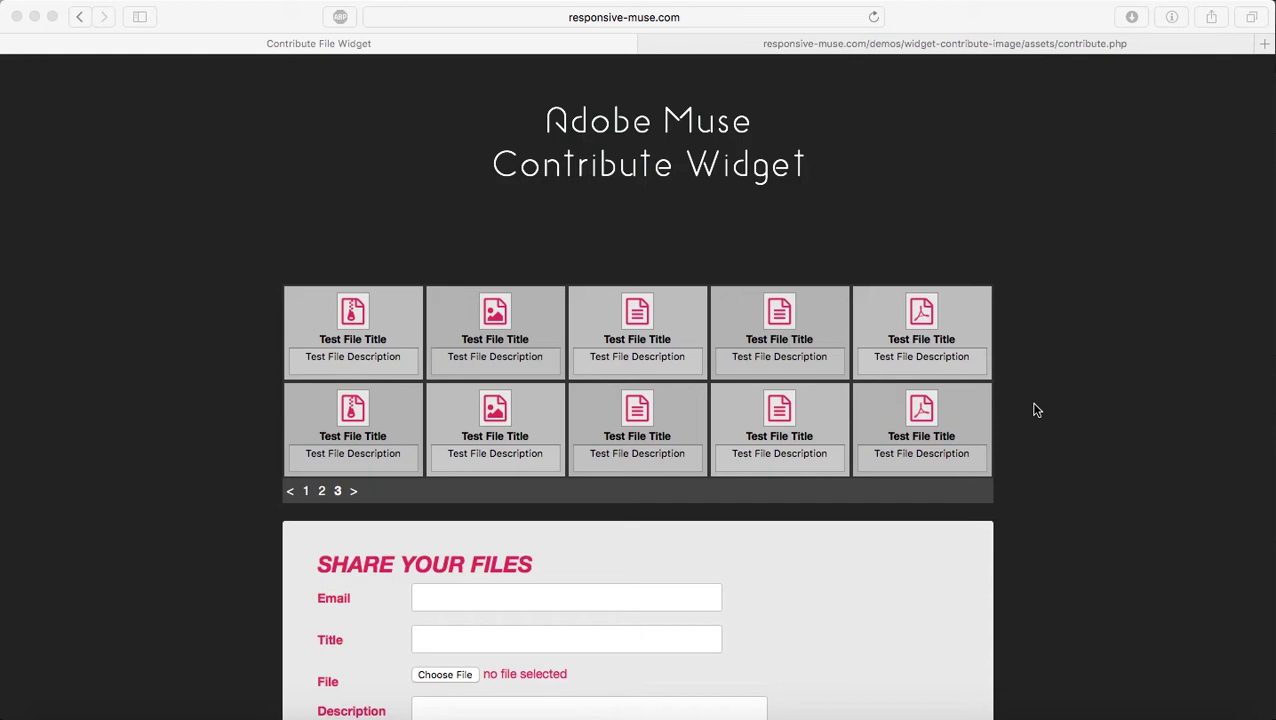
- Scroll the Contribute File Widget demo page down to the Share Your Files form's Submit button
{"action": "scroll", "coordinate": [1036, 410], "scroll_direction": "down", "scroll_amount": 4}
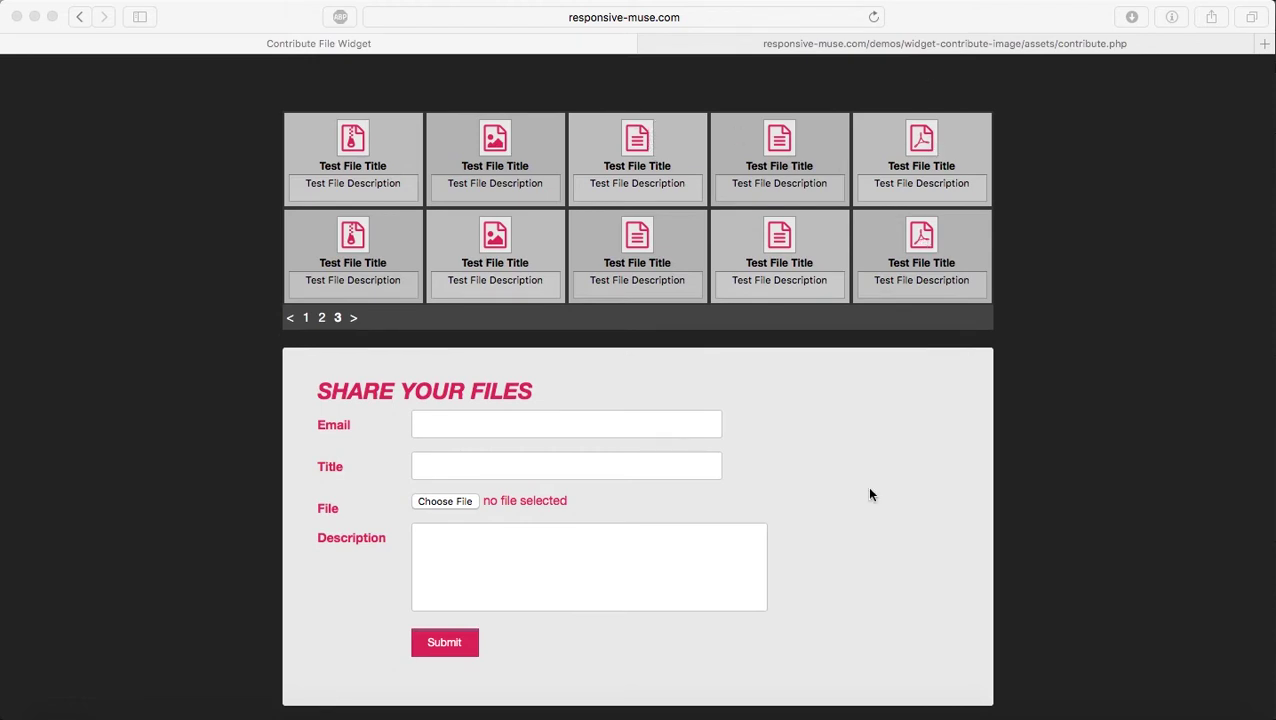
- Go to gallery page 1, preview the owl image and Responsive Muse PDF, then close both tabs
{"action": "left_click", "coordinate": [300, 323]}
{"action": "left_click", "coordinate": [302, 320]}
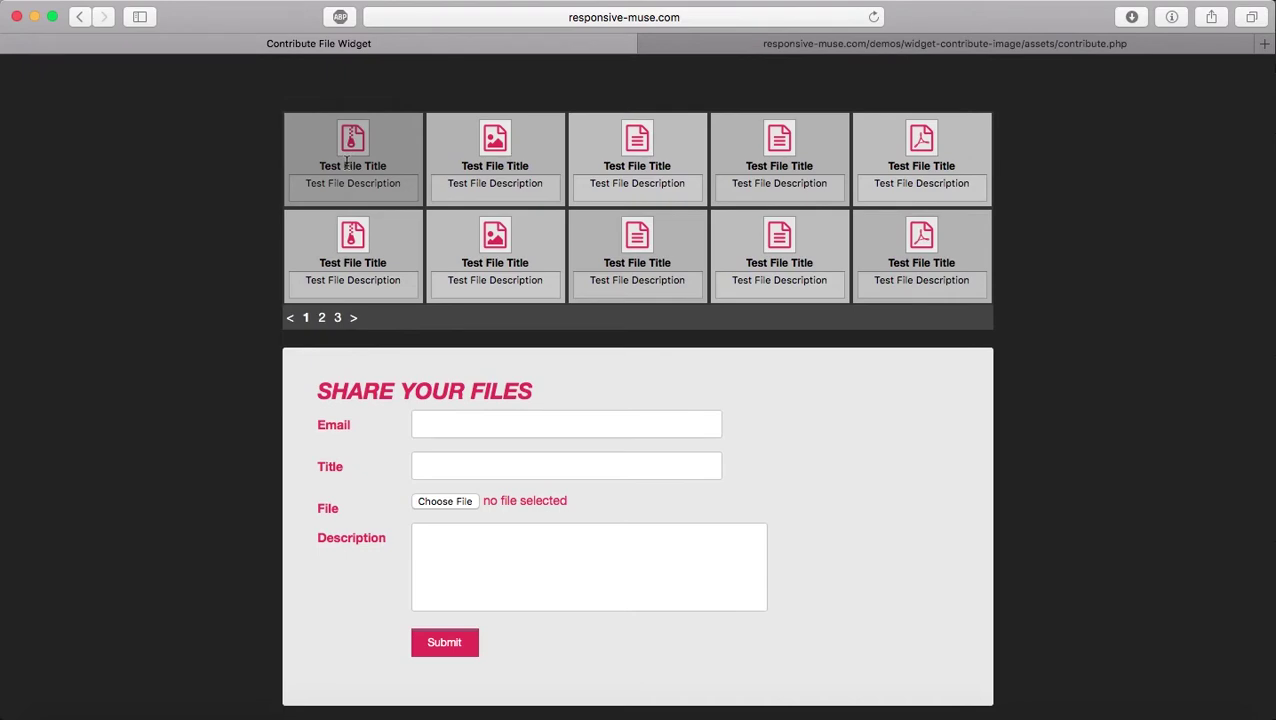
{"action": "left_click", "coordinate": [493, 133]}
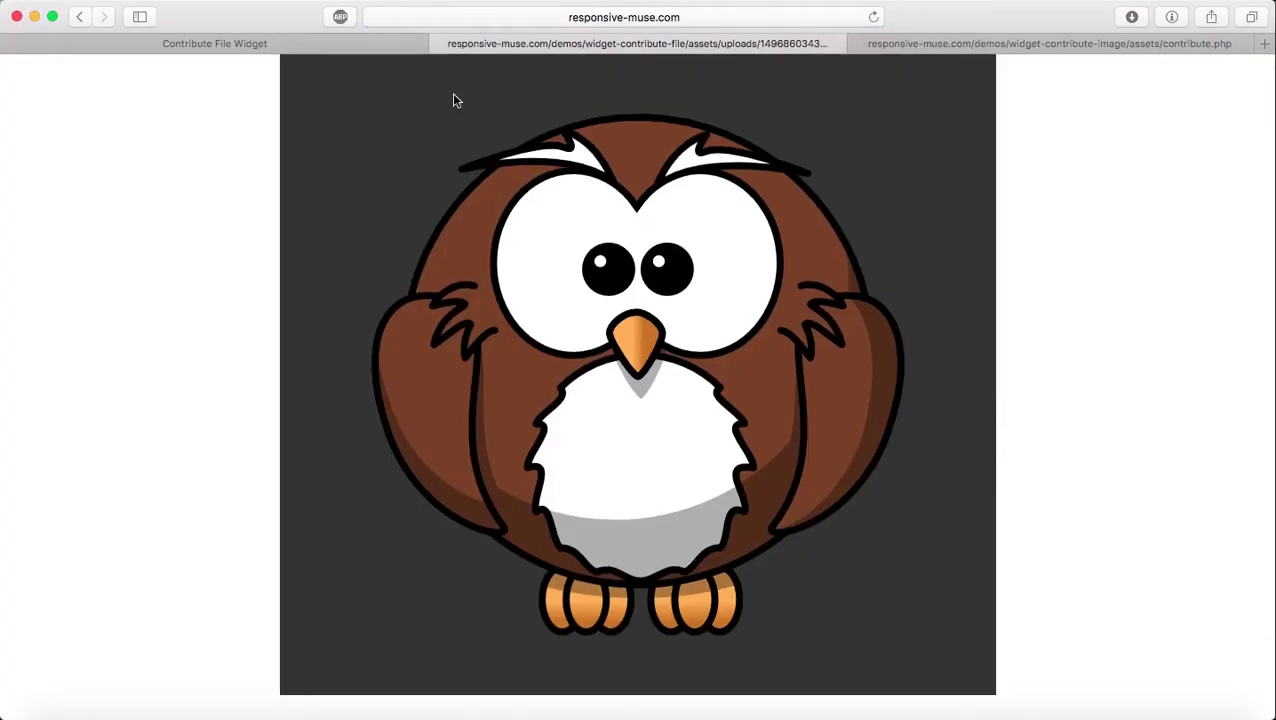
{"action": "left_click", "coordinate": [349, 41]}
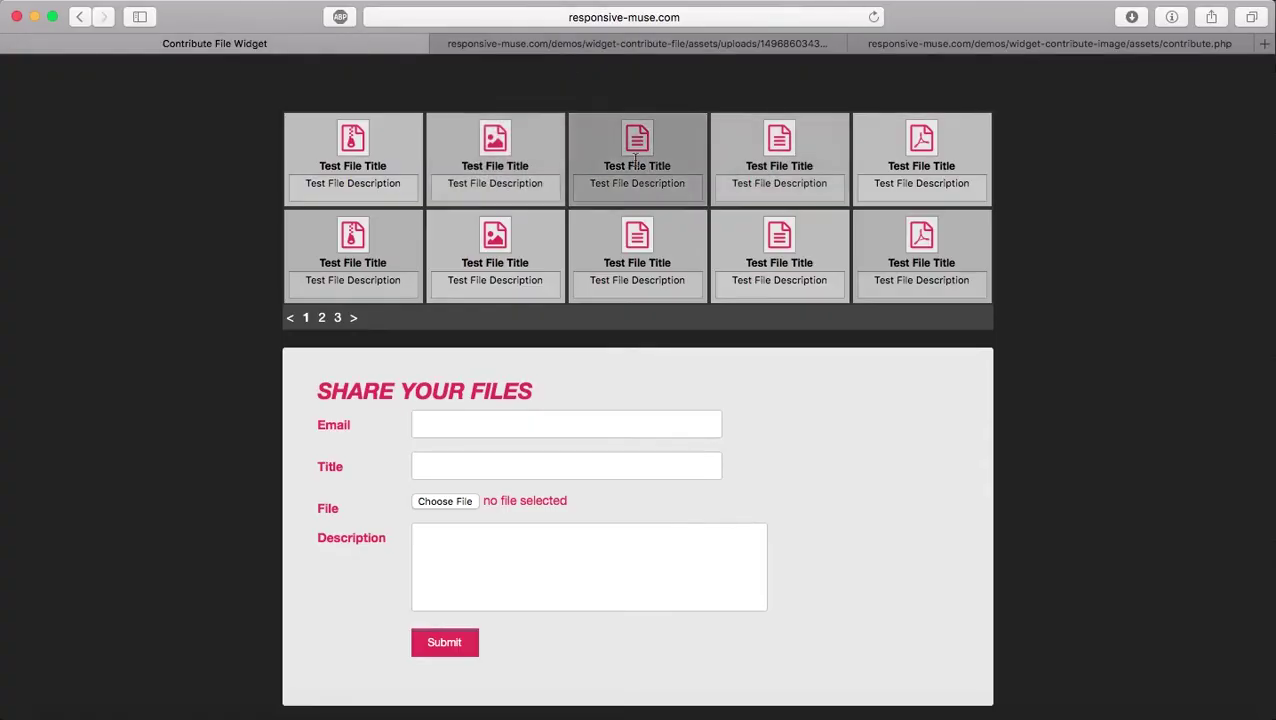
{"action": "left_click", "coordinate": [917, 130]}
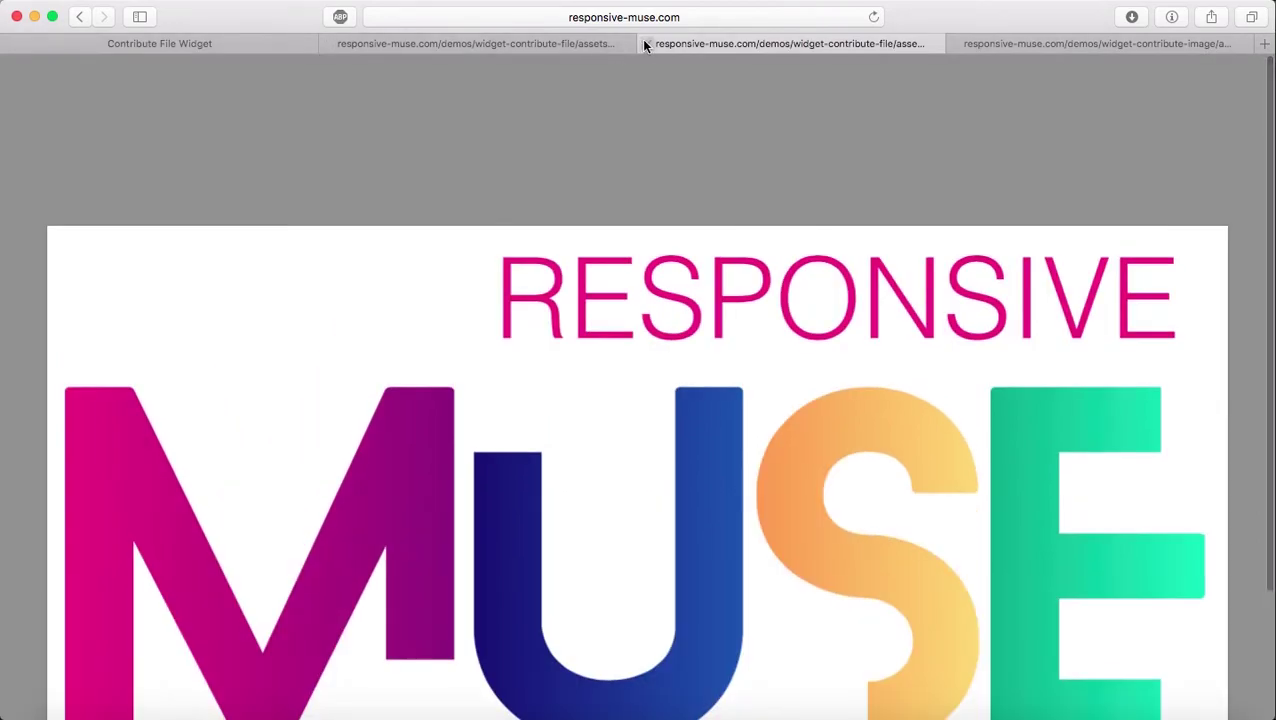
{"action": "left_click", "coordinate": [644, 43]}
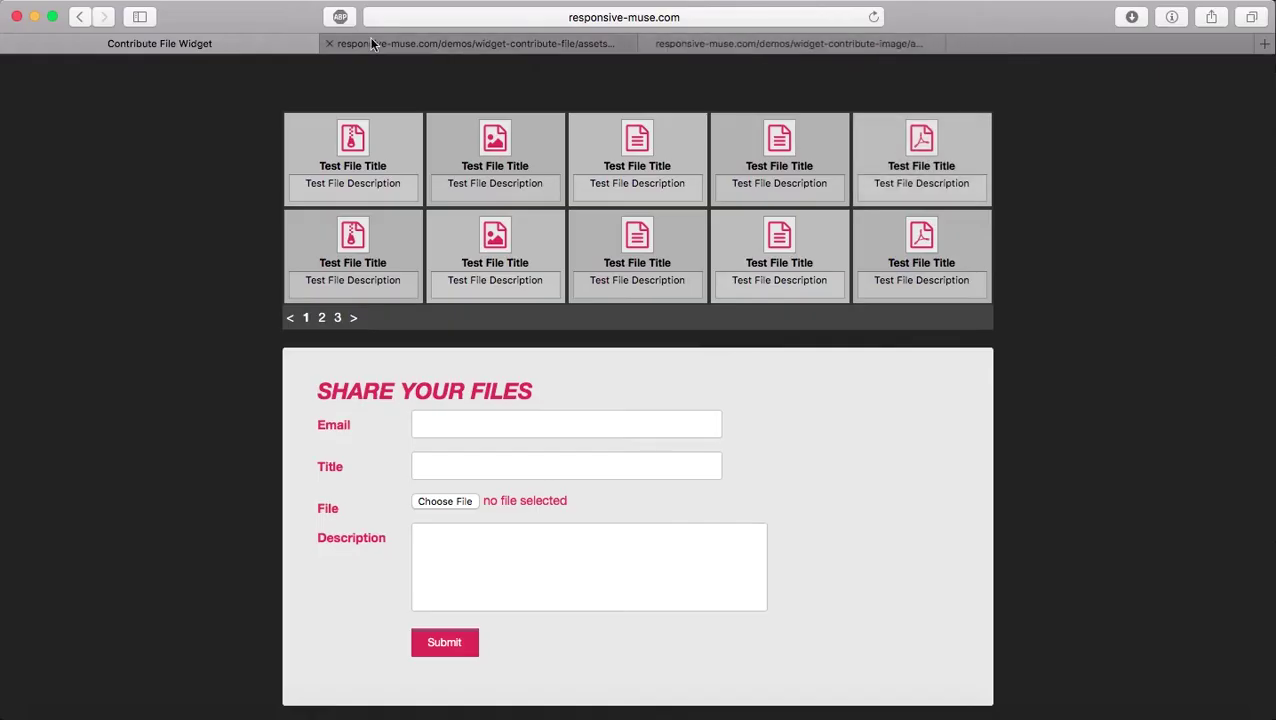
{"action": "left_click", "coordinate": [370, 43]}
{"action": "left_click", "coordinate": [329, 43]}
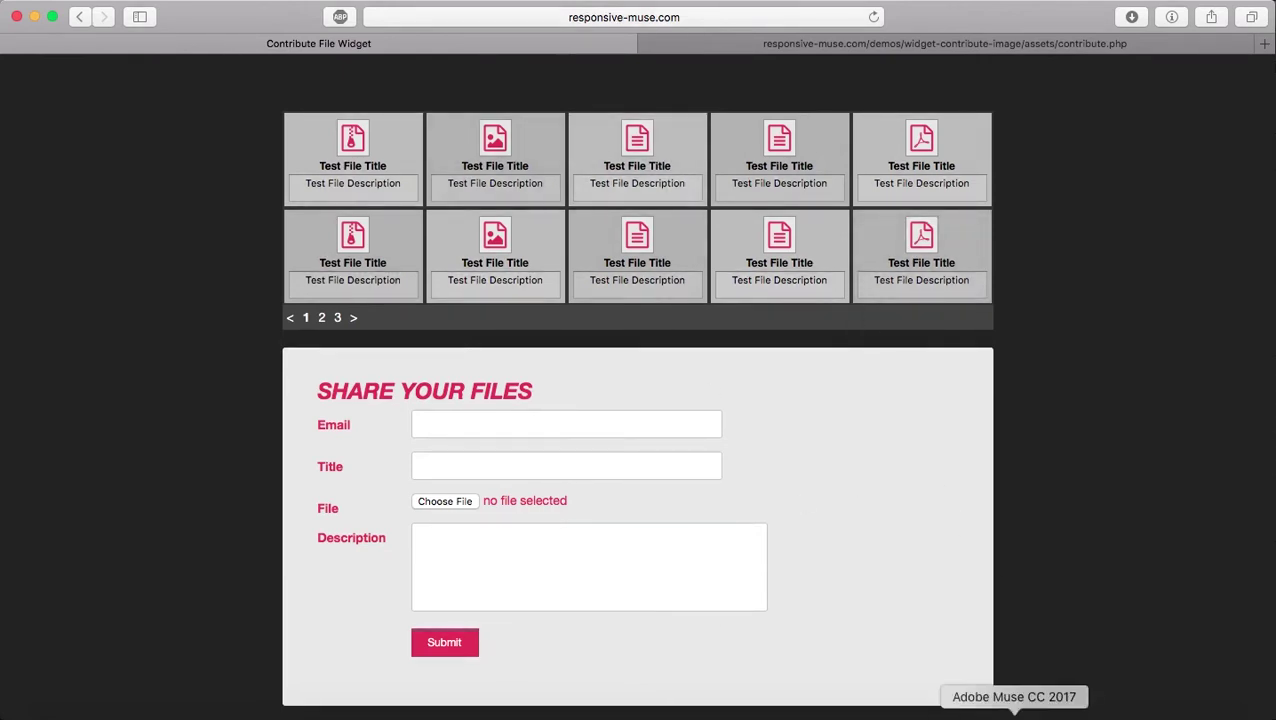
- Zoom the Muse canvas out to 50% and select the Contribute widget
{"action": "left_click", "coordinate": [1014, 712]}
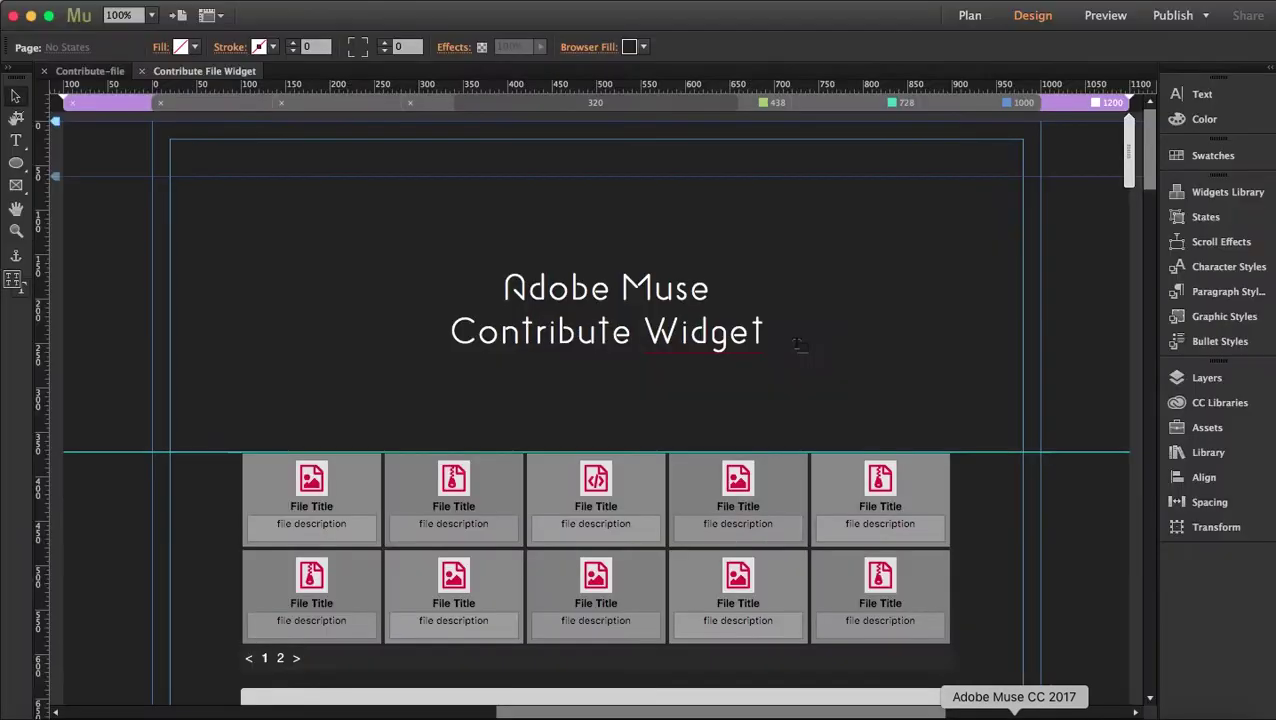
{"action": "left_click", "coordinate": [15, 232]}
{"action": "left_click", "coordinate": [685, 371], "text": "alt"}
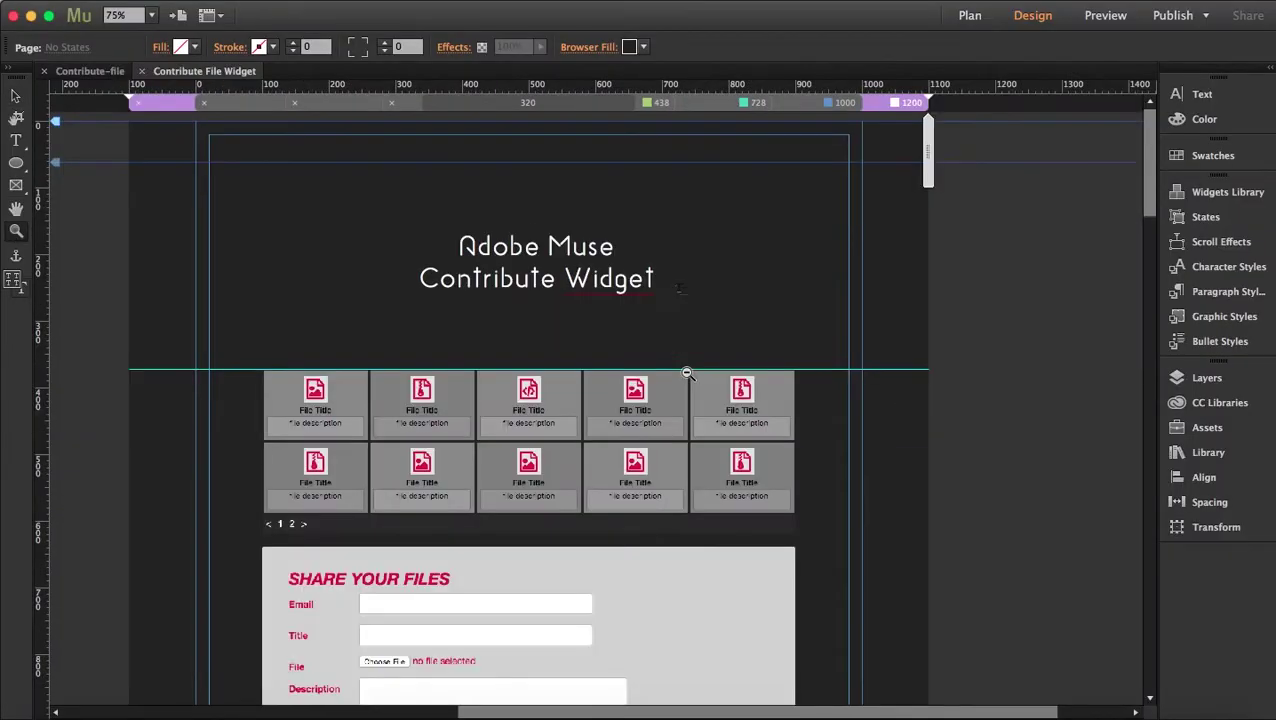
{"action": "left_click", "coordinate": [686, 373], "text": "alt"}
{"action": "left_click", "coordinate": [15, 97]}
{"action": "left_click", "coordinate": [566, 284]}
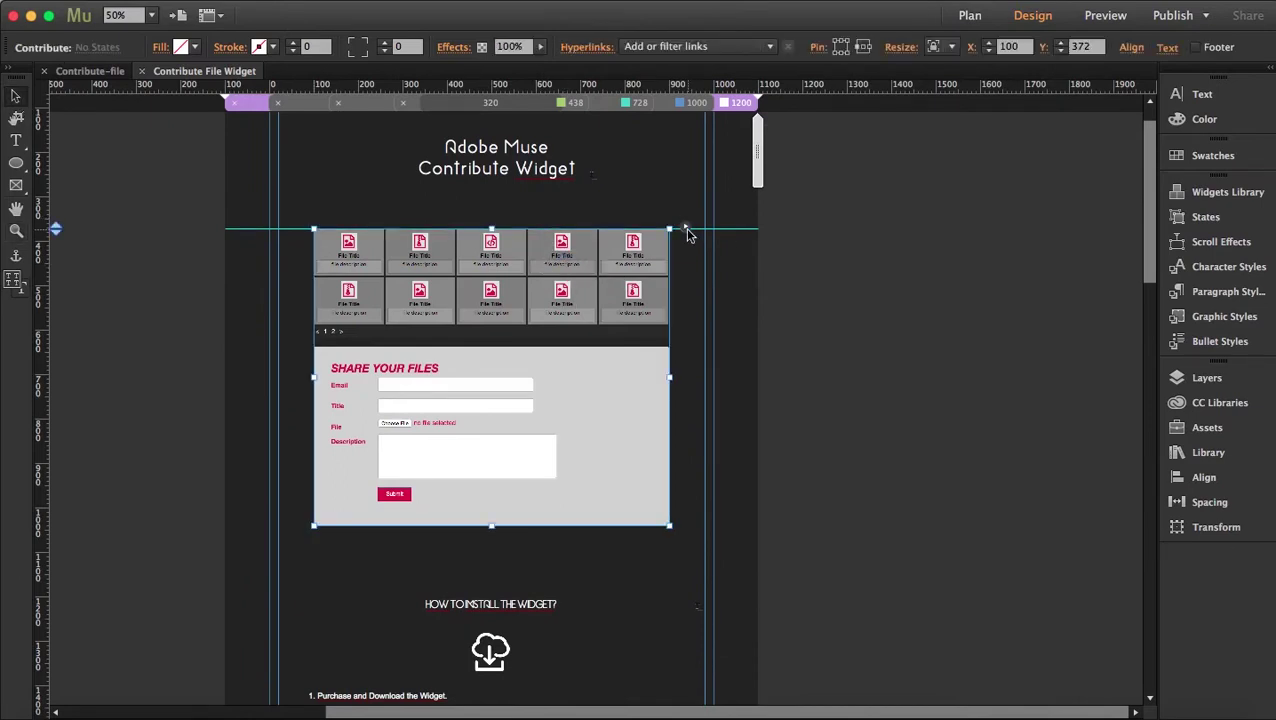
- Open the widget's options, check Text Labels, and expand Form Settings showing contribute.php
{"action": "left_click", "coordinate": [686, 229]}
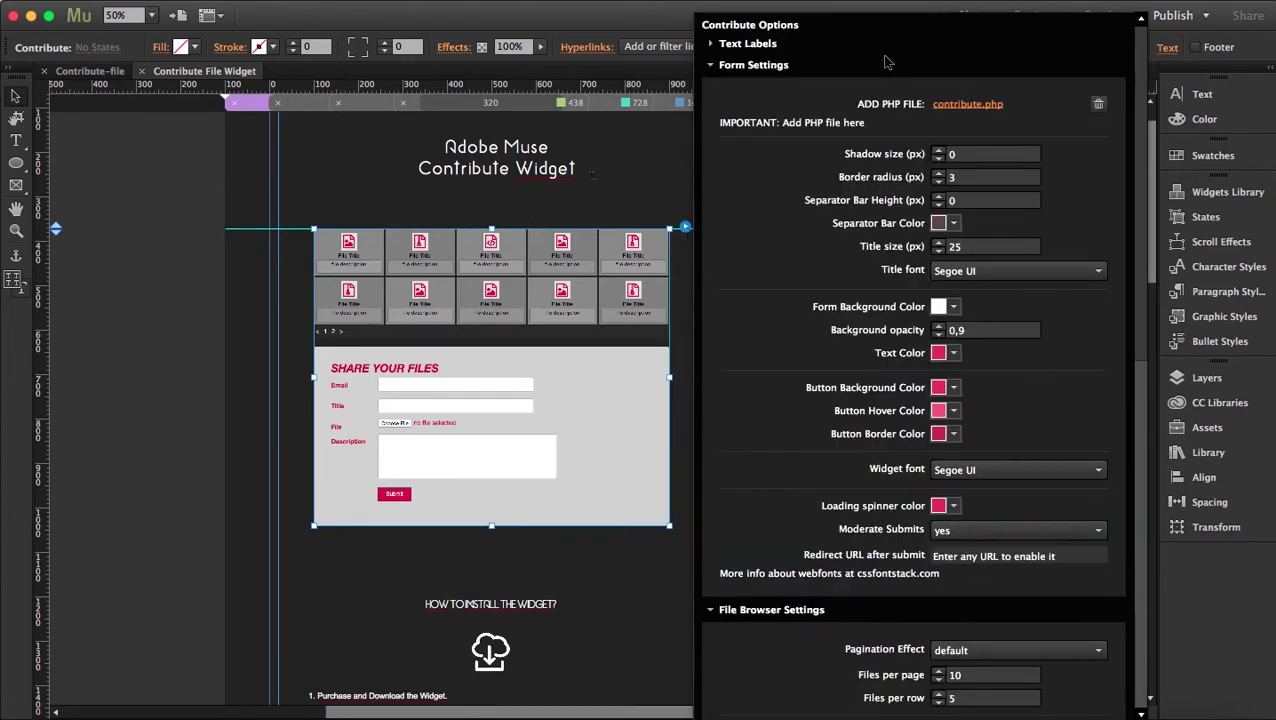
{"action": "left_click", "coordinate": [709, 65]}
{"action": "left_click", "coordinate": [711, 44]}
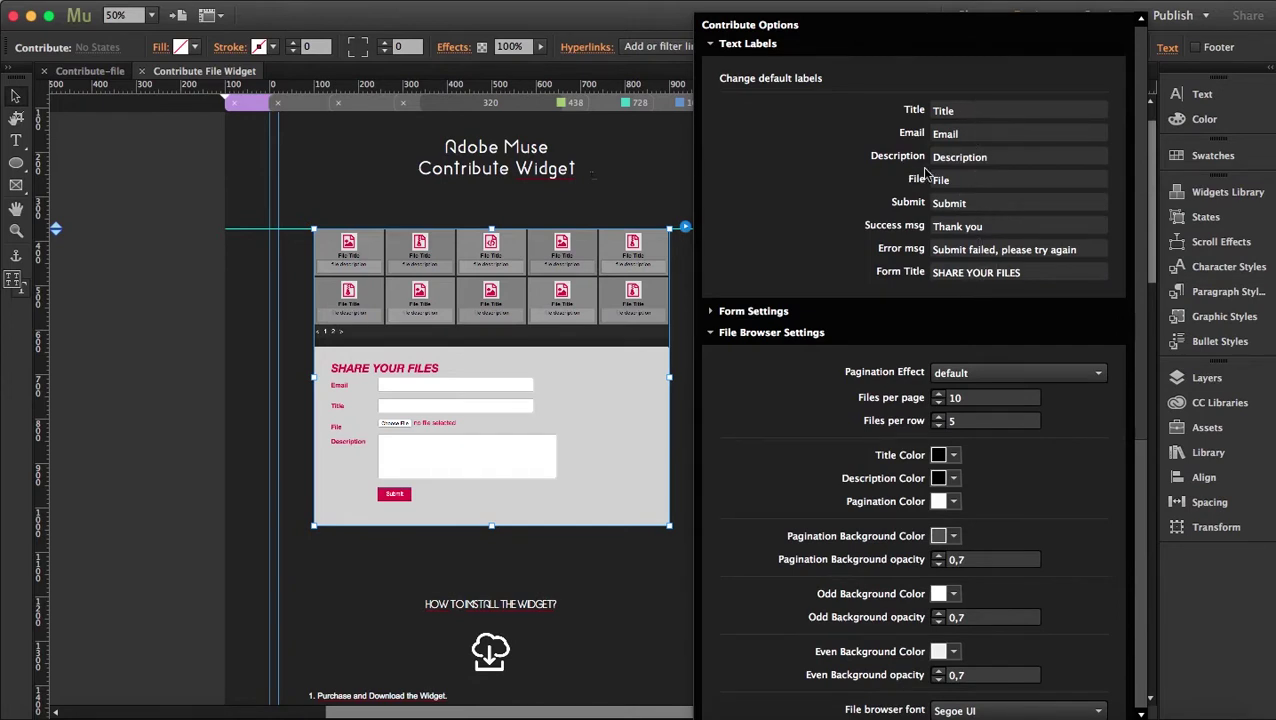
{"action": "left_click", "coordinate": [714, 46]}
{"action": "left_click", "coordinate": [713, 66]}
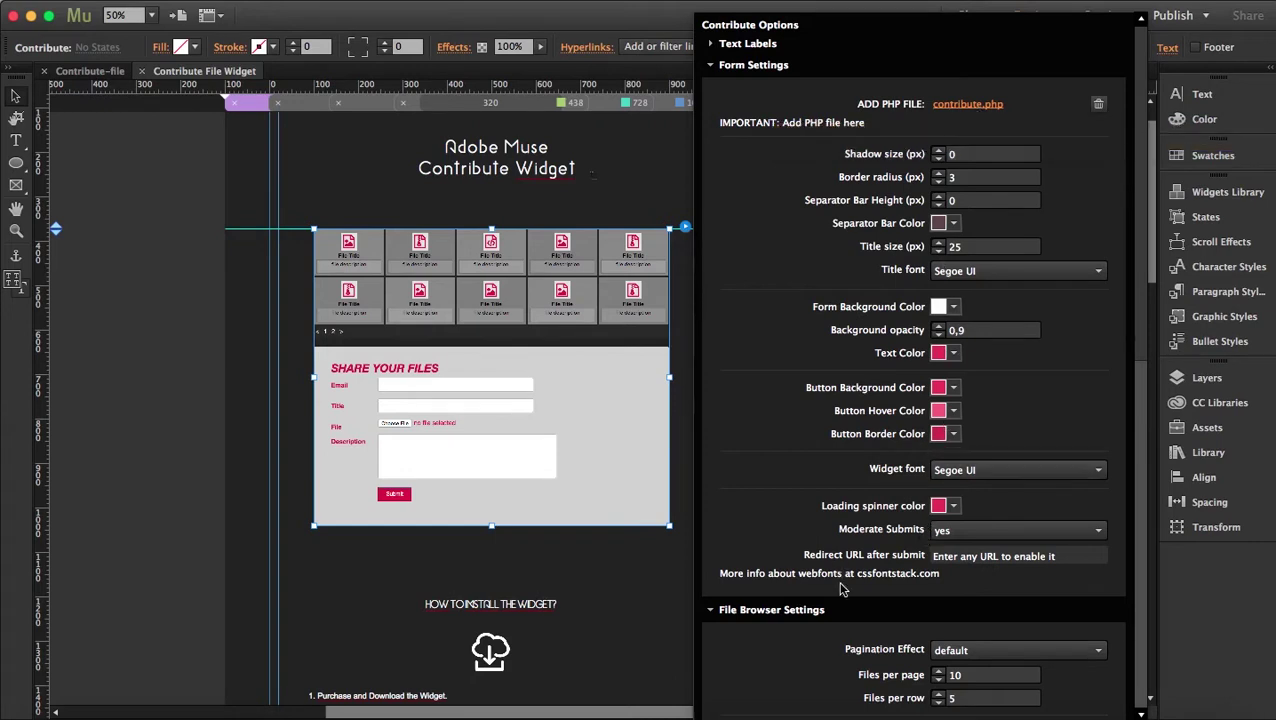
{"action": "scroll", "coordinate": [840, 590], "scroll_direction": "down", "scroll_amount": 5}
{"action": "scroll", "coordinate": [840, 590], "scroll_direction": "up", "scroll_amount": 5}
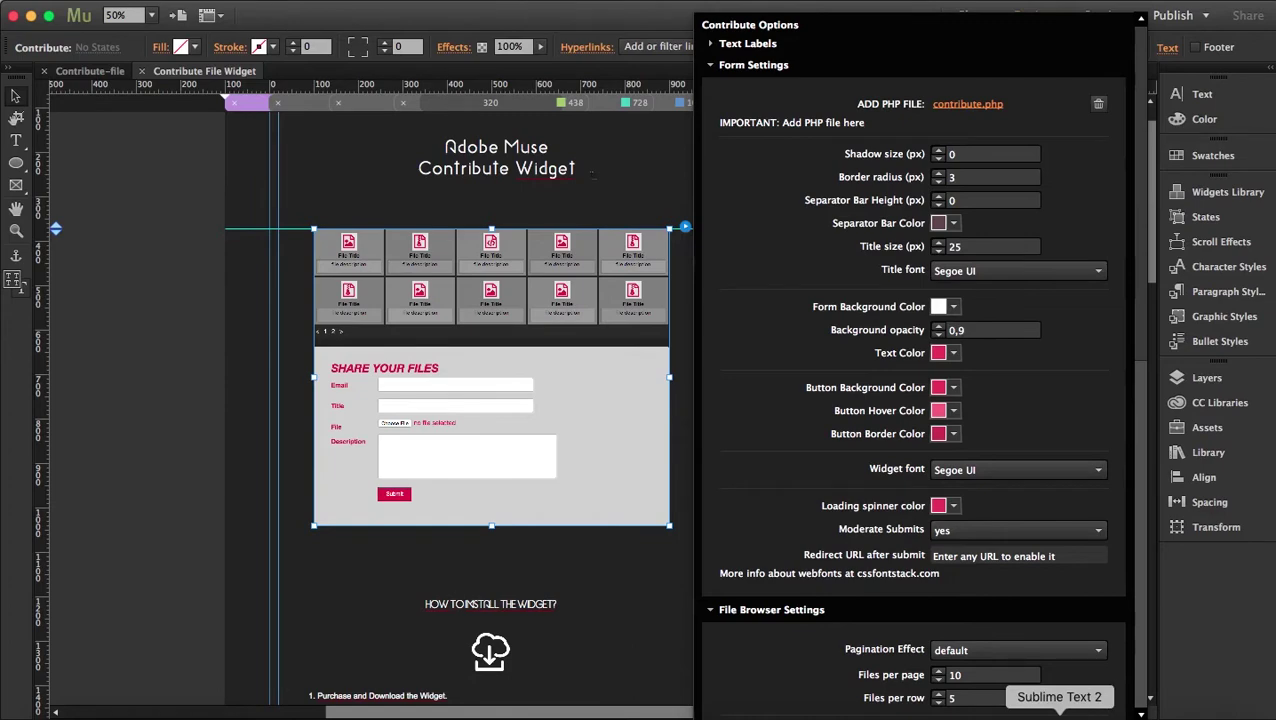
- Review the $pagename value 'contribute' on line 16 of contribute.php, then minimize Sublime Text
{"action": "left_click", "coordinate": [1059, 714]}
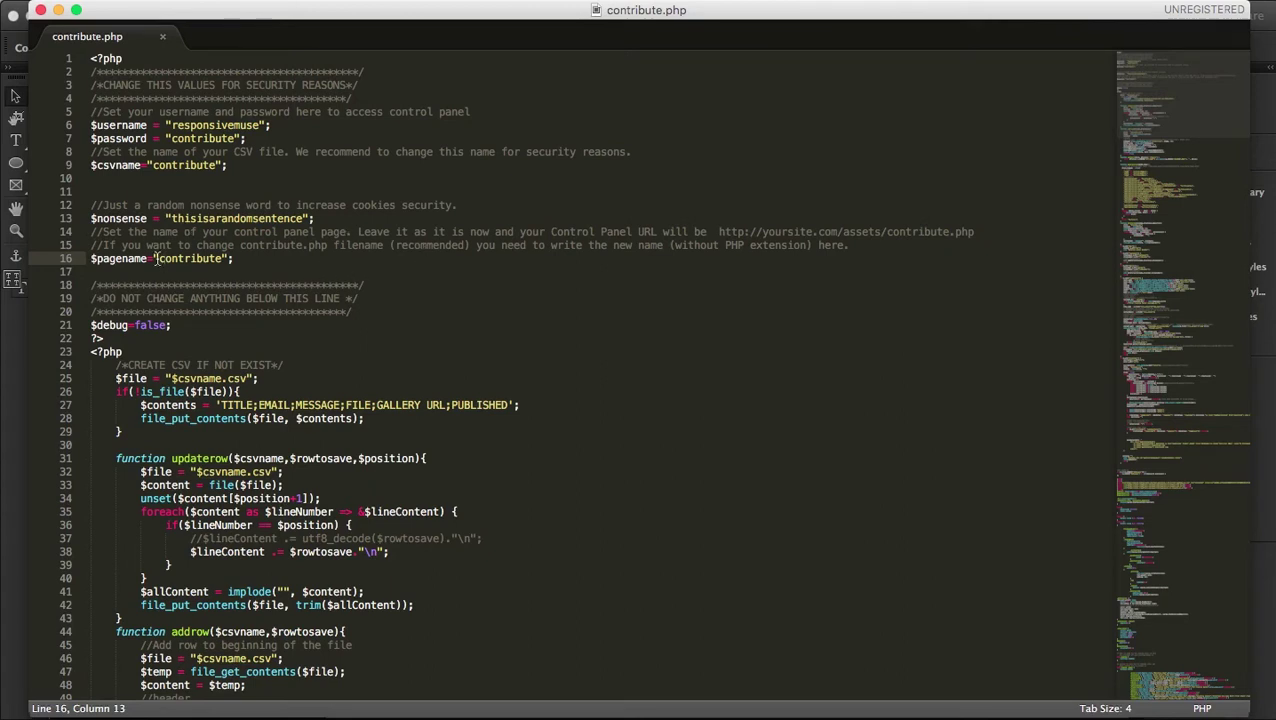
{"action": "left_click_drag", "start_coordinate": [158, 258], "coordinate": [222, 258]}
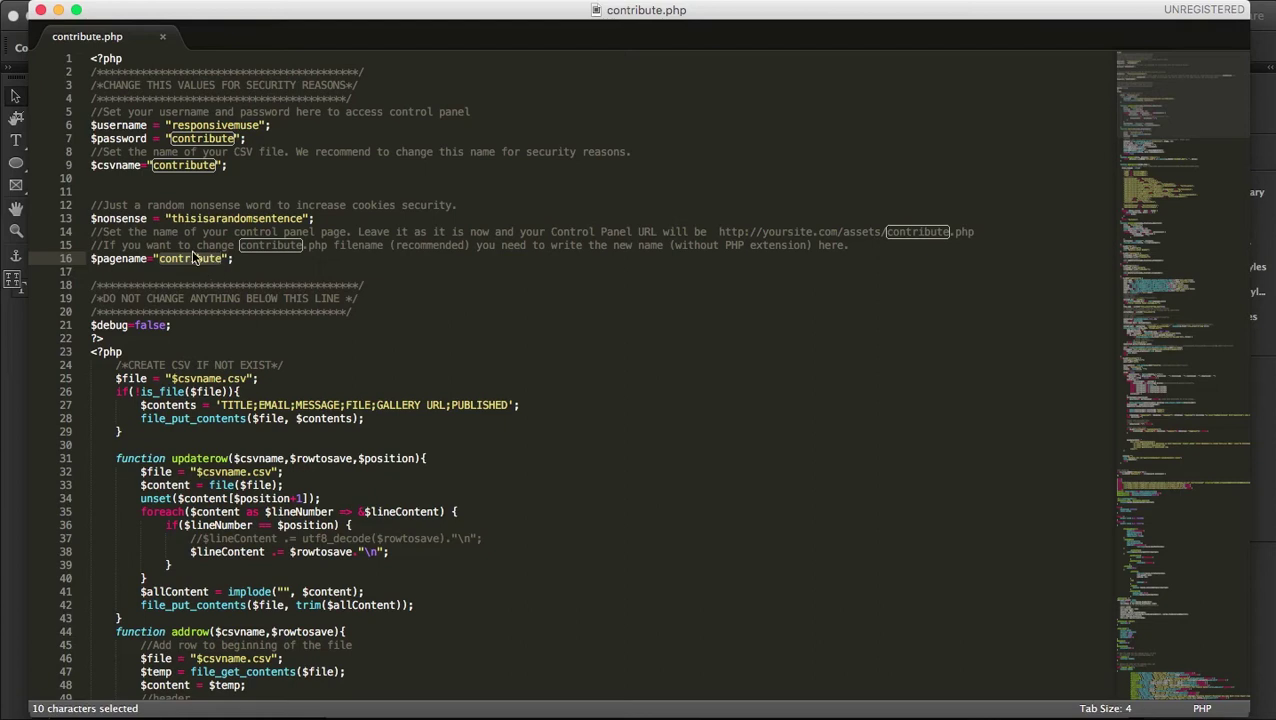
{"action": "left_click", "coordinate": [745, 259]}
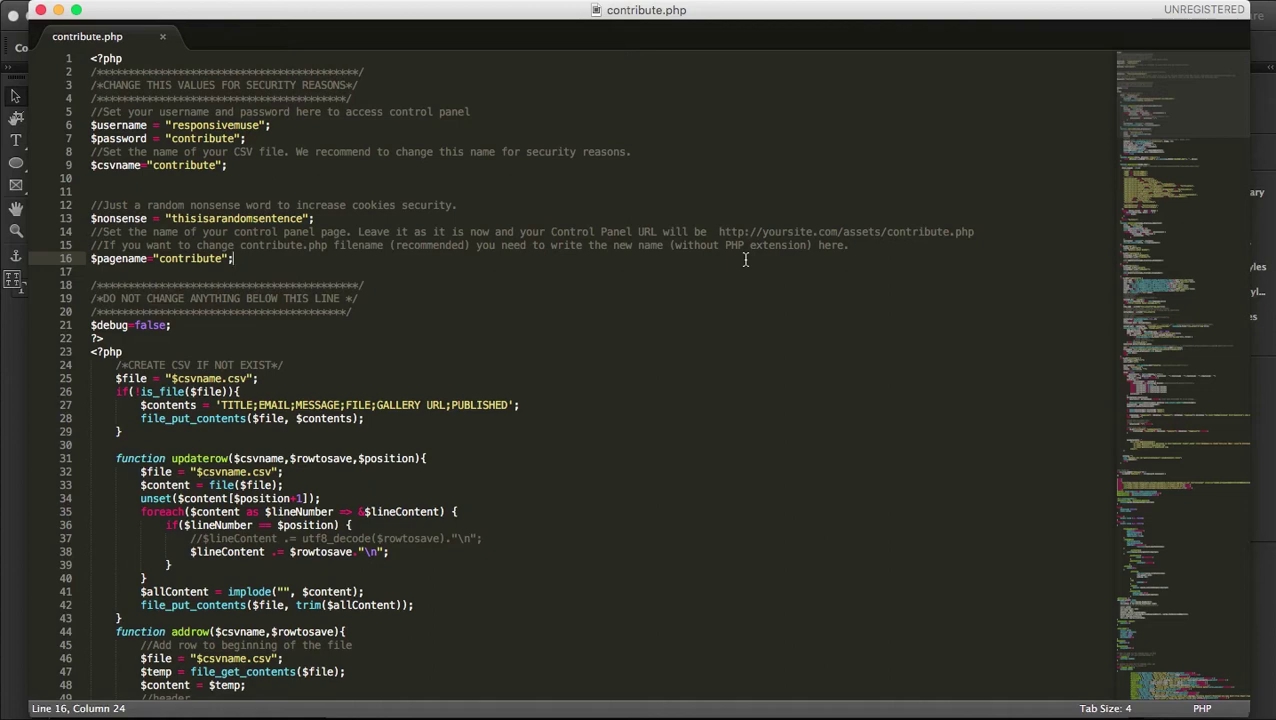
{"action": "left_click", "coordinate": [60, 12]}
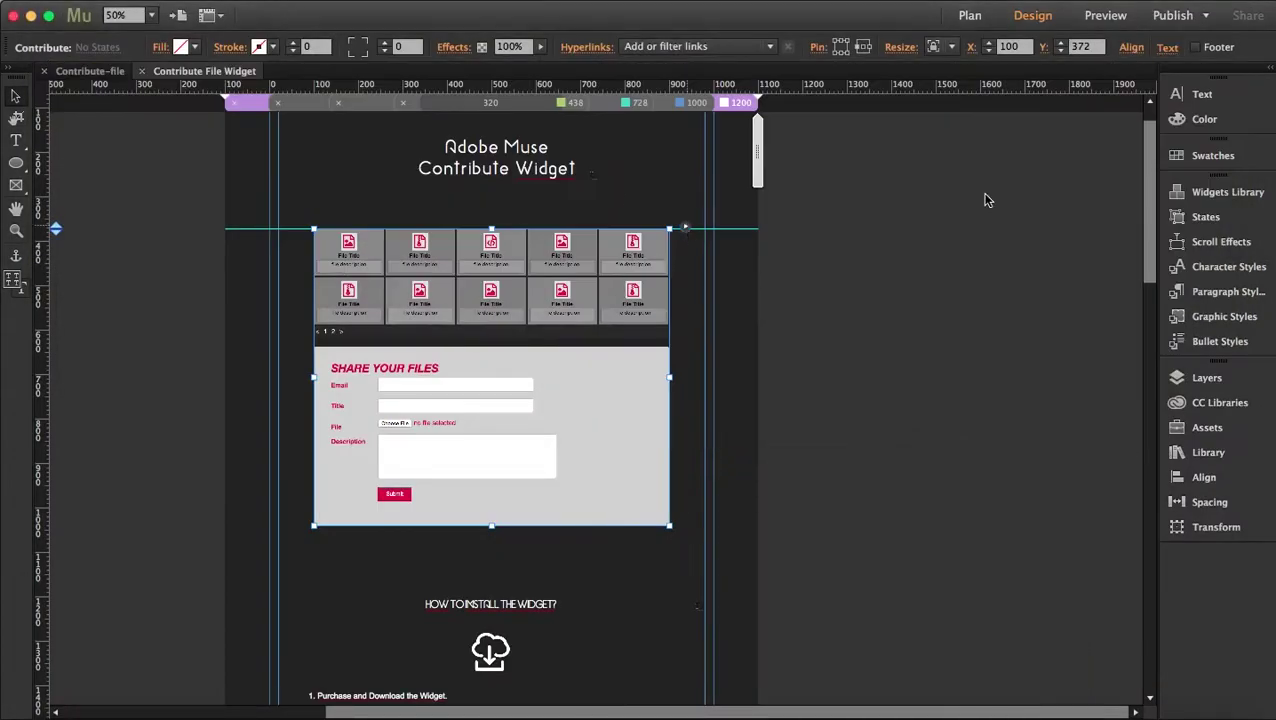
- Reopen Contribute Options, leaving Separator Bar Height at 0 and the title font as Segoe UI
{"action": "left_click", "coordinate": [685, 227]}
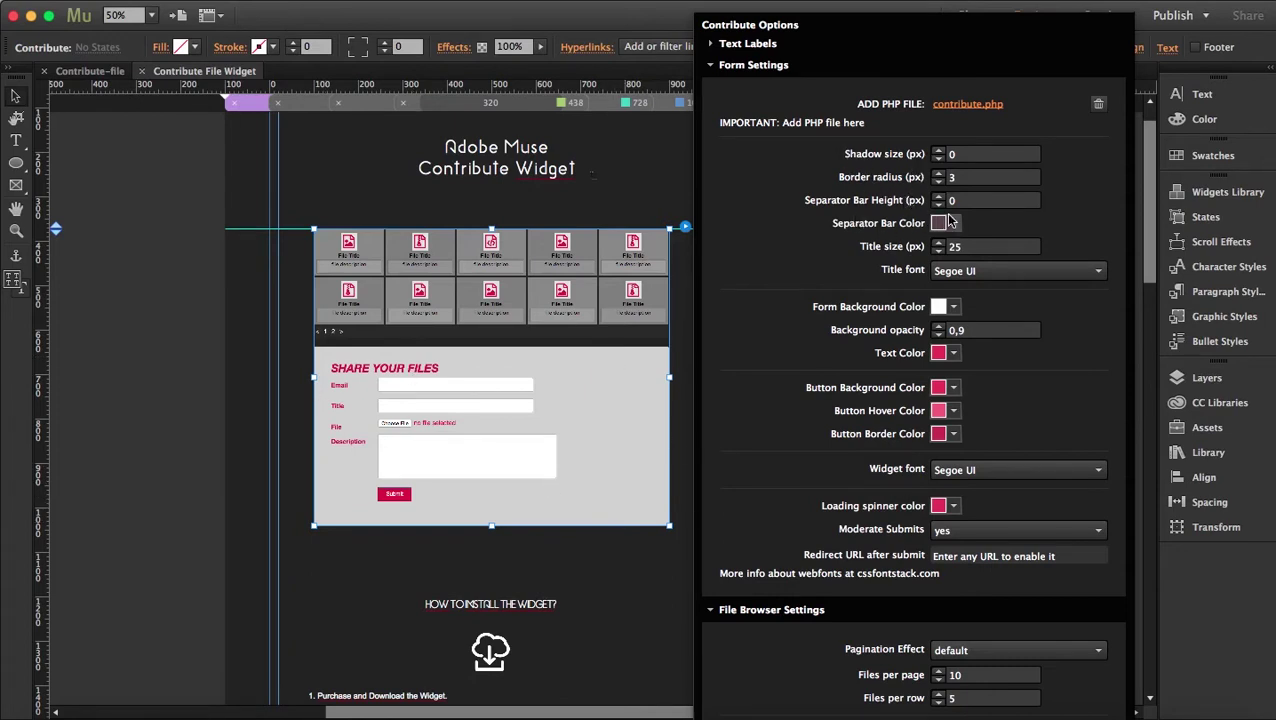
{"action": "left_click", "coordinate": [979, 199]}
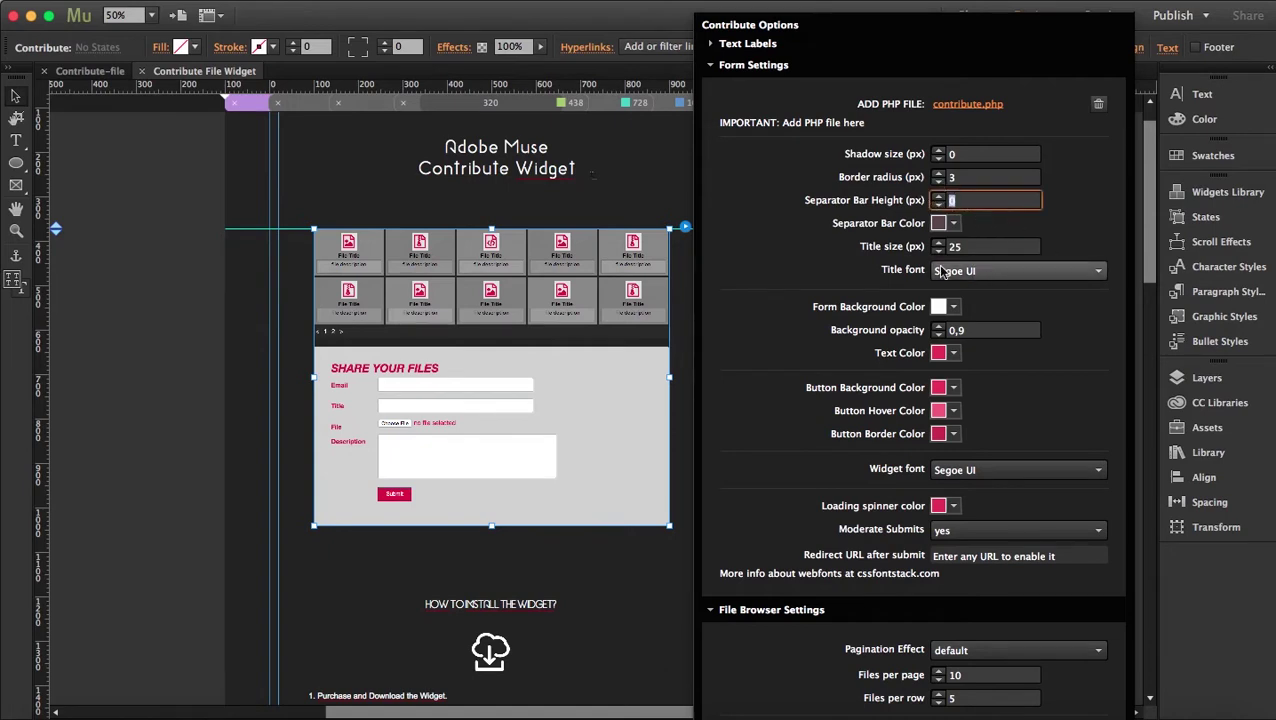
{"action": "left_click", "coordinate": [985, 275]}
{"action": "left_click", "coordinate": [985, 272]}
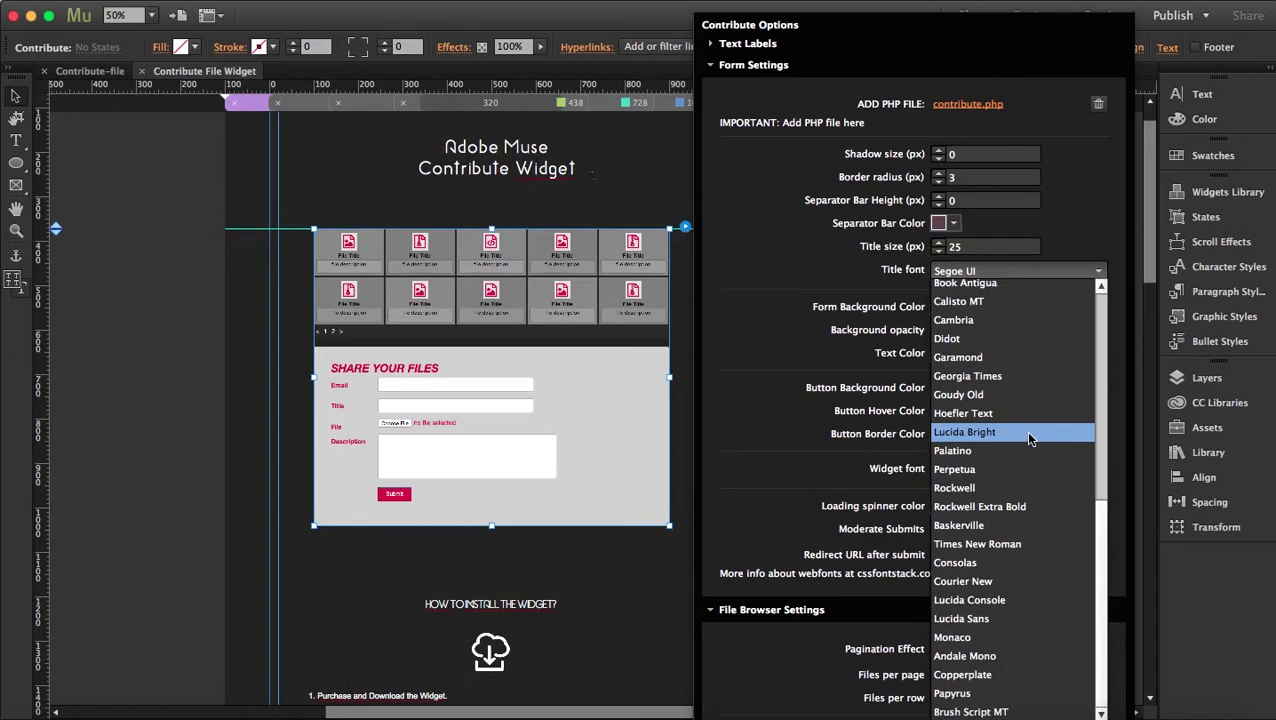
{"action": "left_click", "coordinate": [822, 258]}
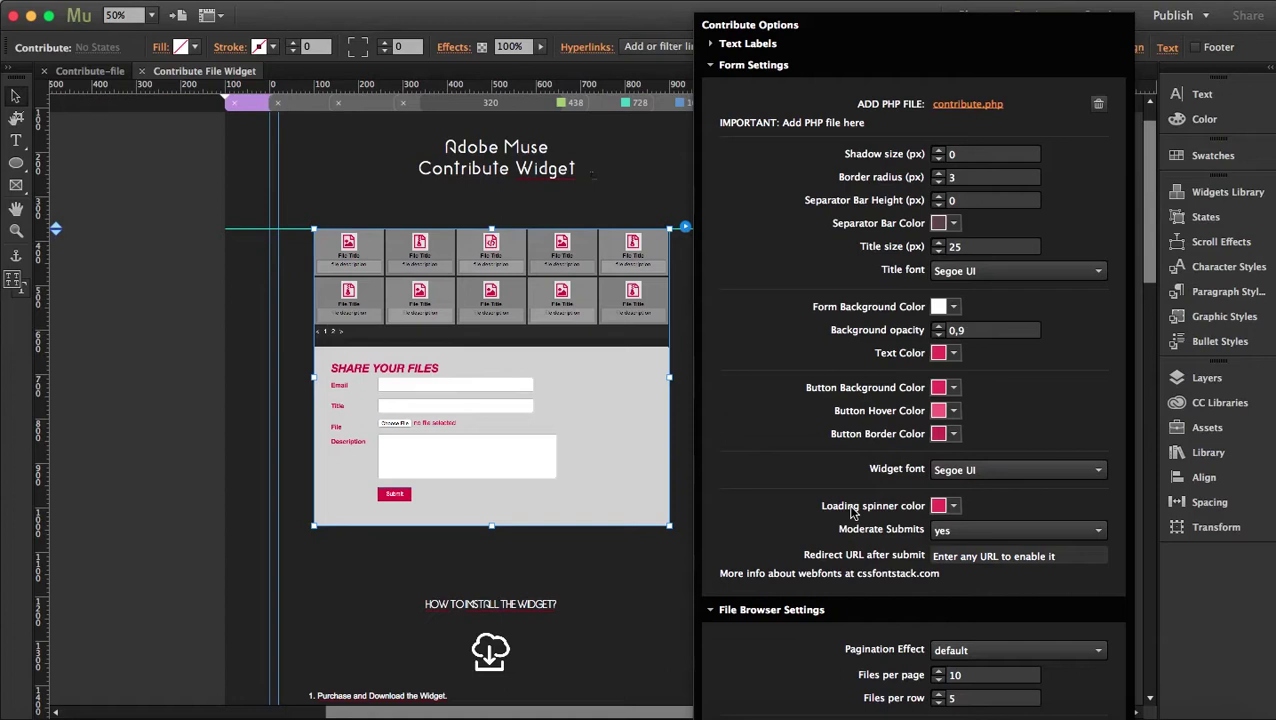
- Keep Moderate Submits set to yes, check the redirect URL, and collapse Form Settings
{"action": "left_click", "coordinate": [949, 533]}
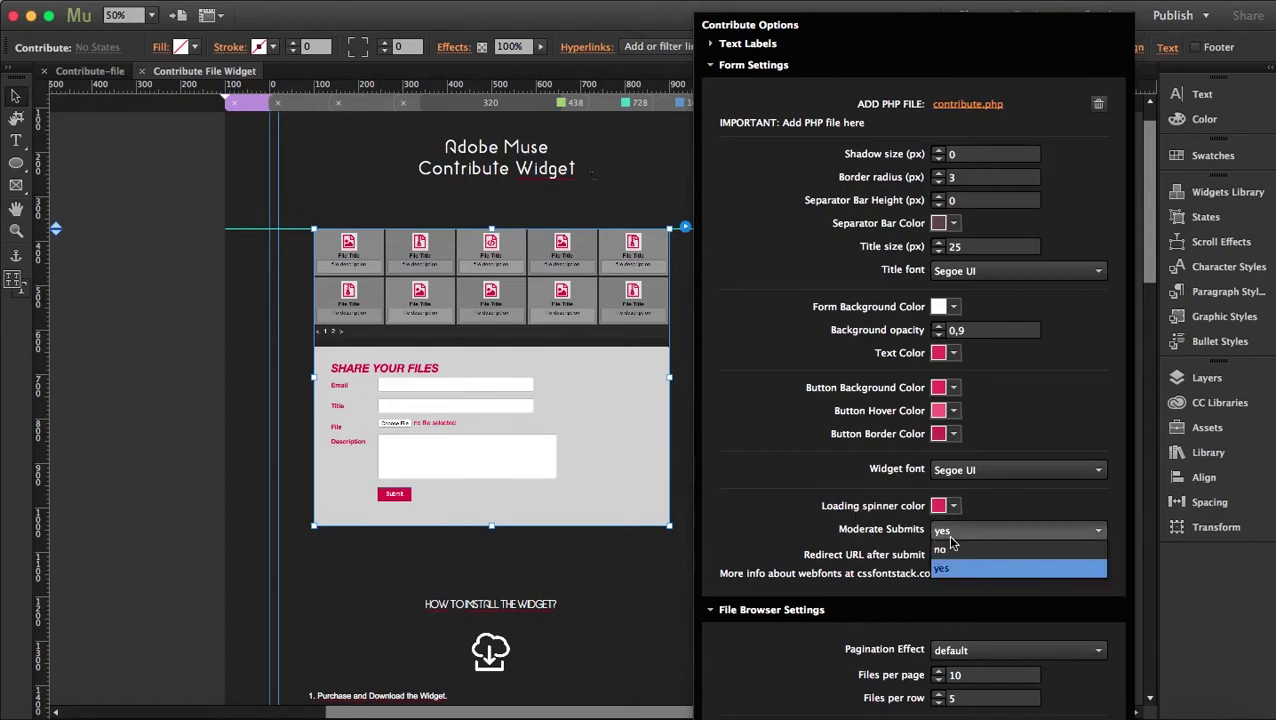
{"action": "left_click", "coordinate": [894, 542]}
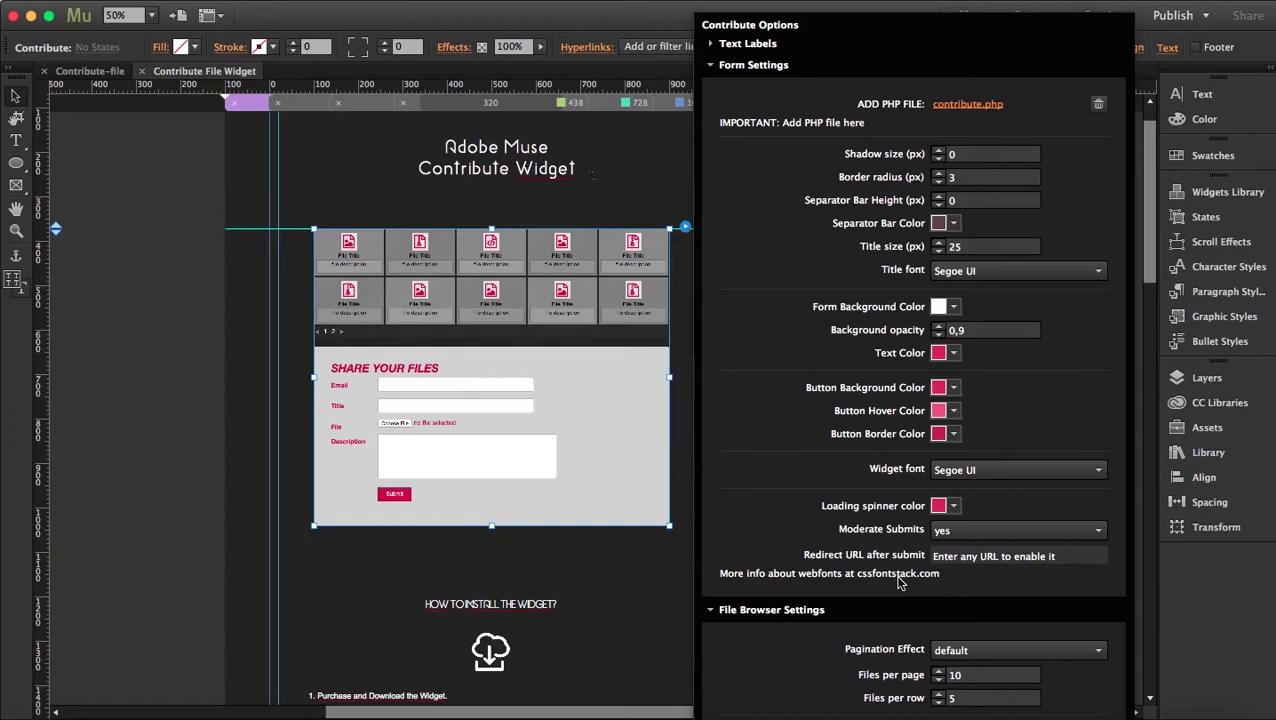
{"action": "left_click", "coordinate": [965, 557]}
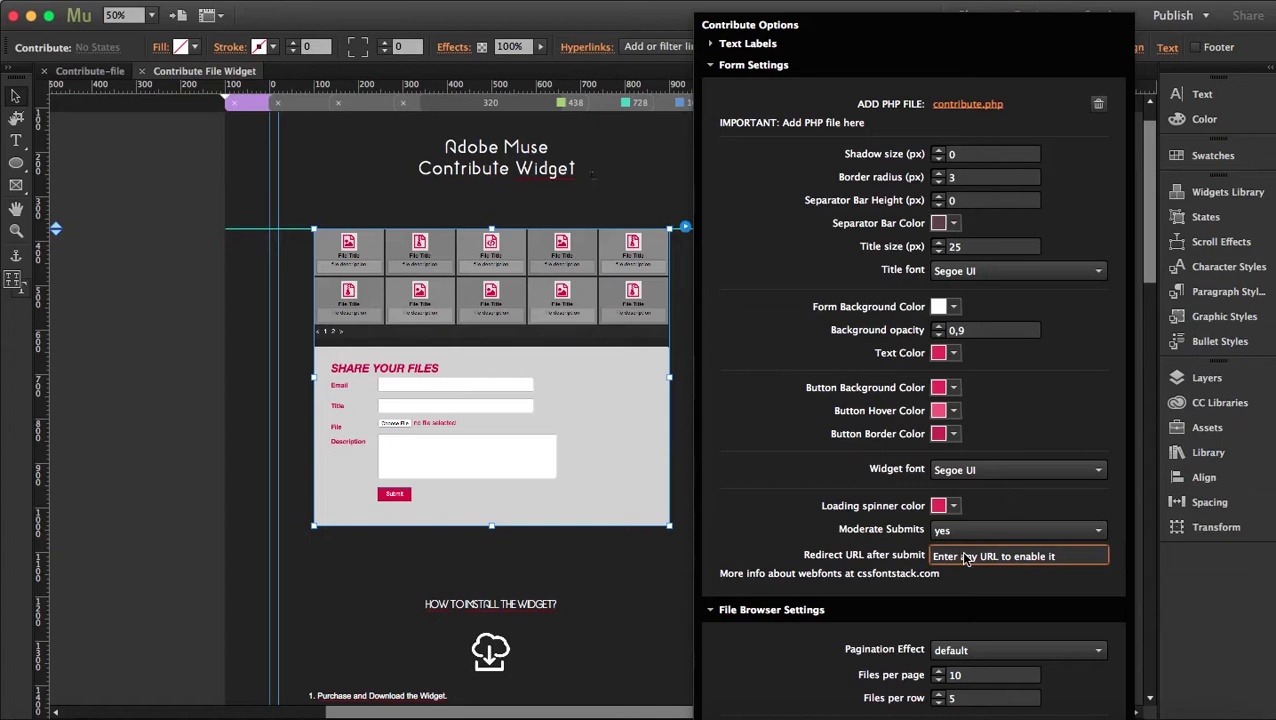
{"action": "left_click", "coordinate": [712, 66]}
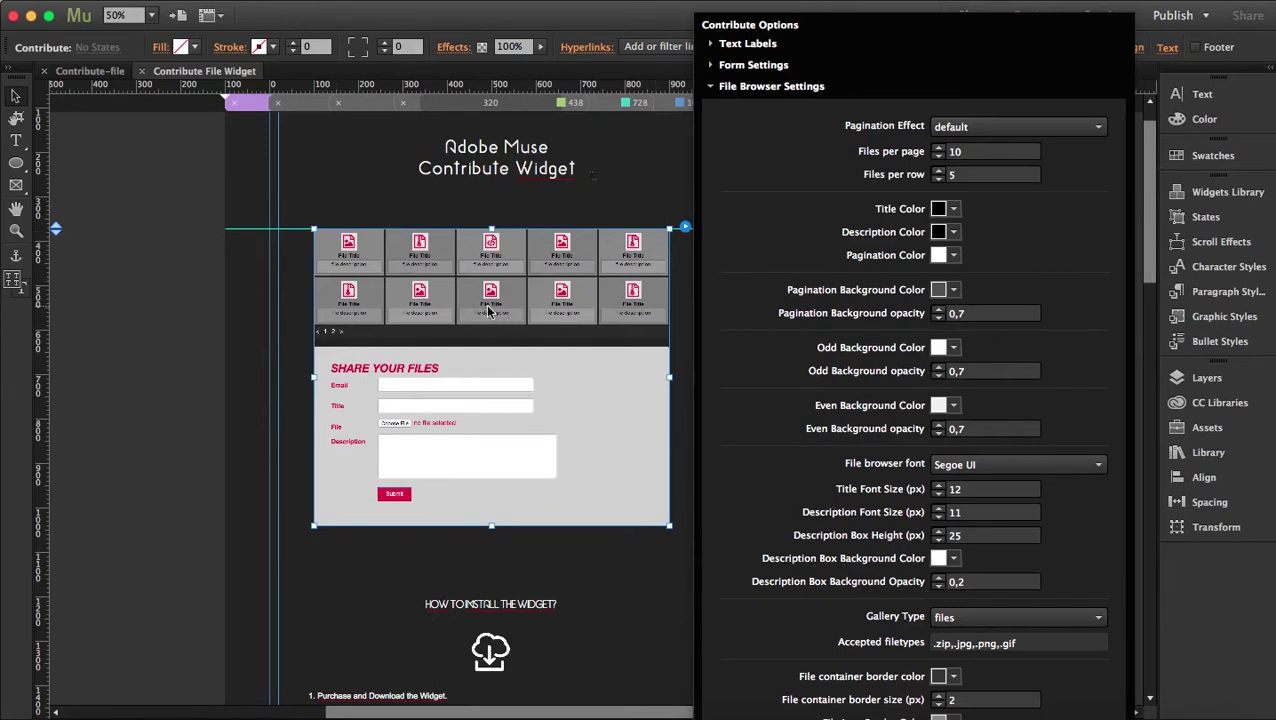
- Dismiss the options panel, zoom the canvas to 100%, and reselect the Contribute widget
{"action": "left_click", "coordinate": [170, 322]}
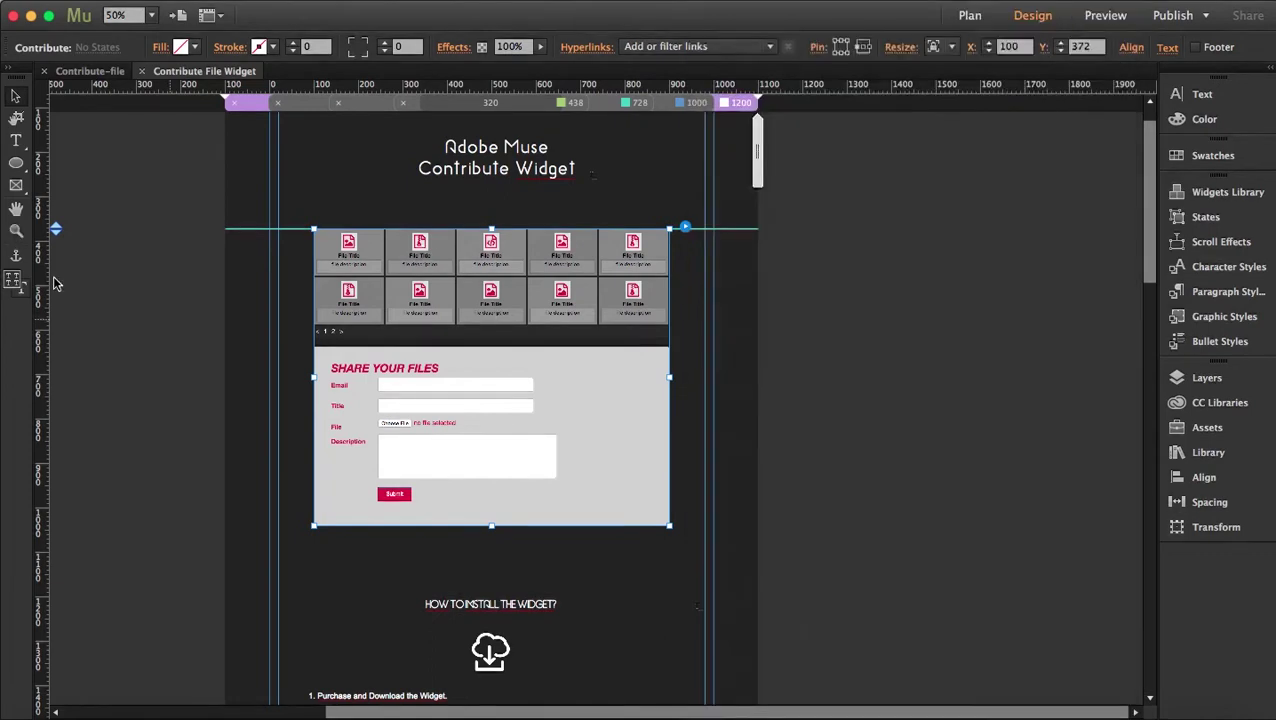
{"action": "left_click", "coordinate": [17, 231]}
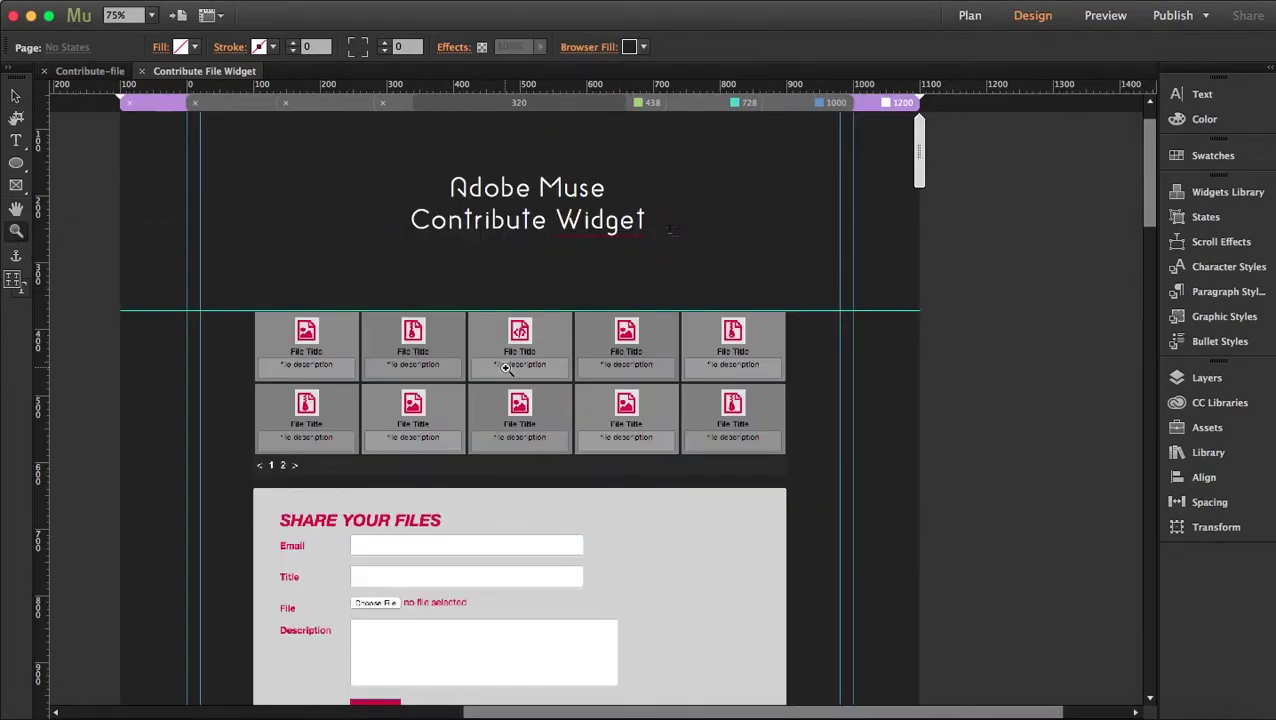
{"action": "left_click", "coordinate": [507, 365]}
{"action": "left_click", "coordinate": [15, 96]}
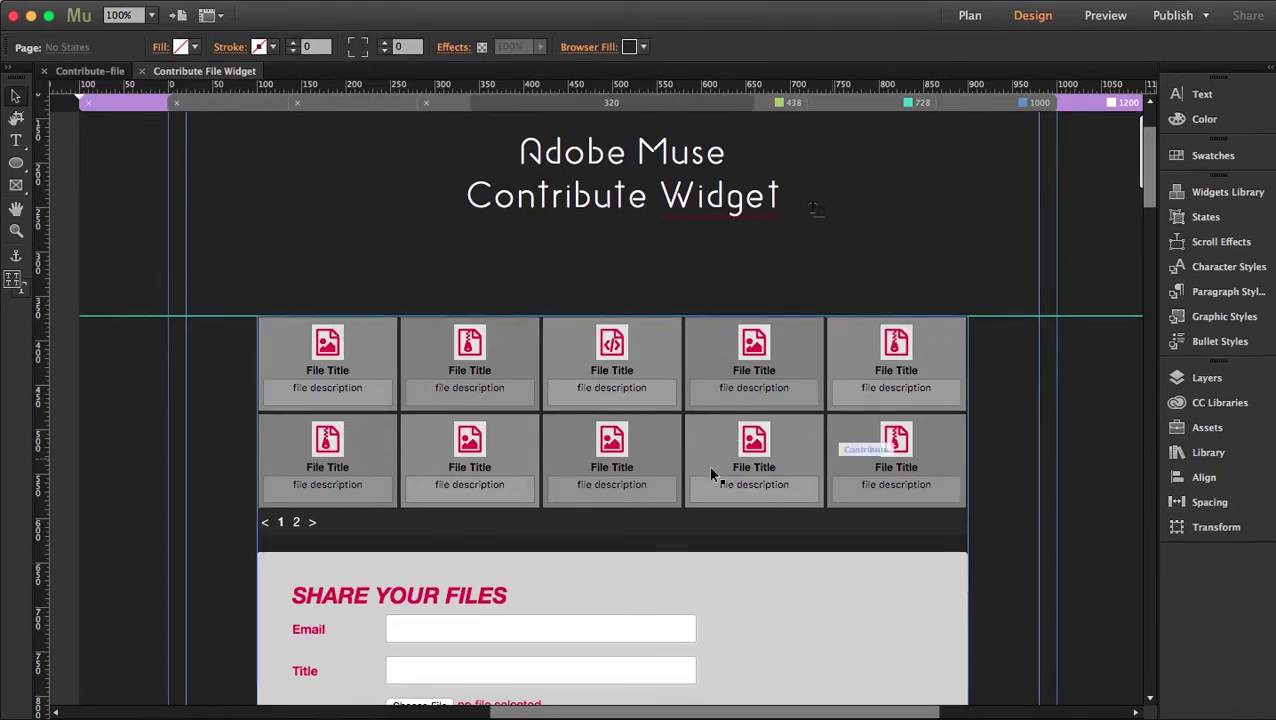
{"action": "left_click", "coordinate": [987, 318]}
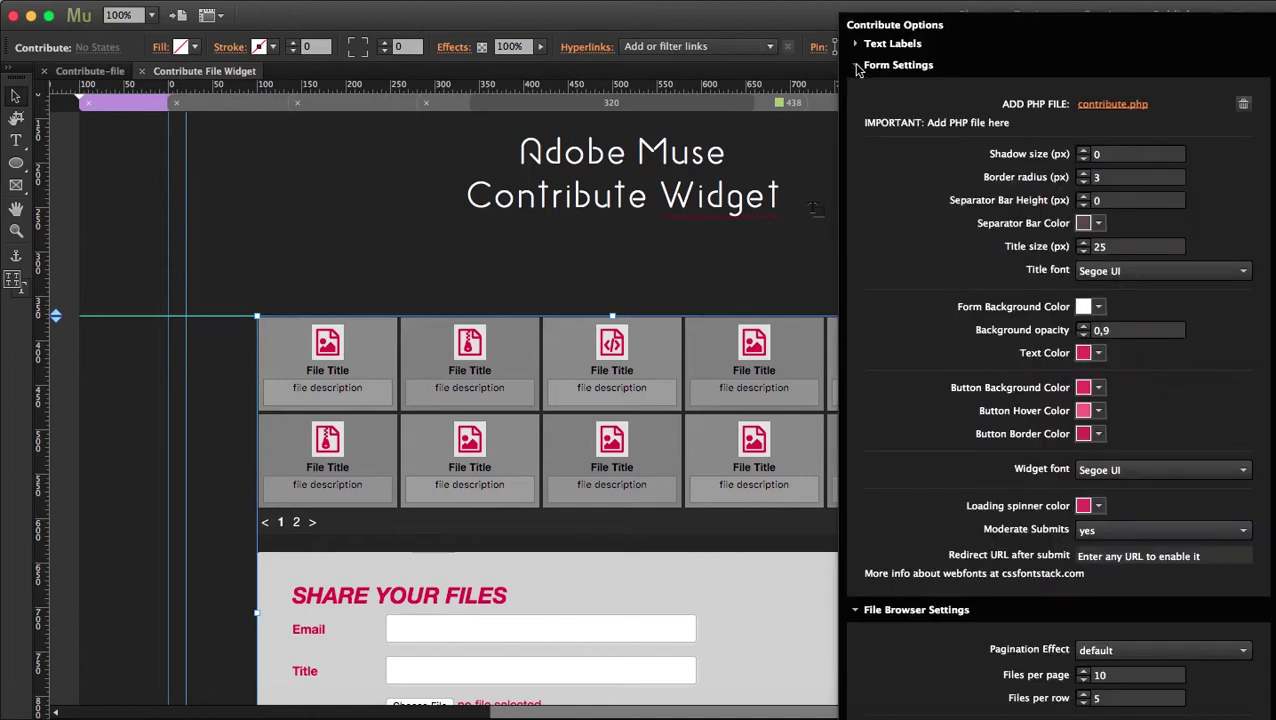
- Keep the default pagination effect, then close and reopen the options with Form Settings collapsed
{"action": "left_click", "coordinate": [856, 66]}
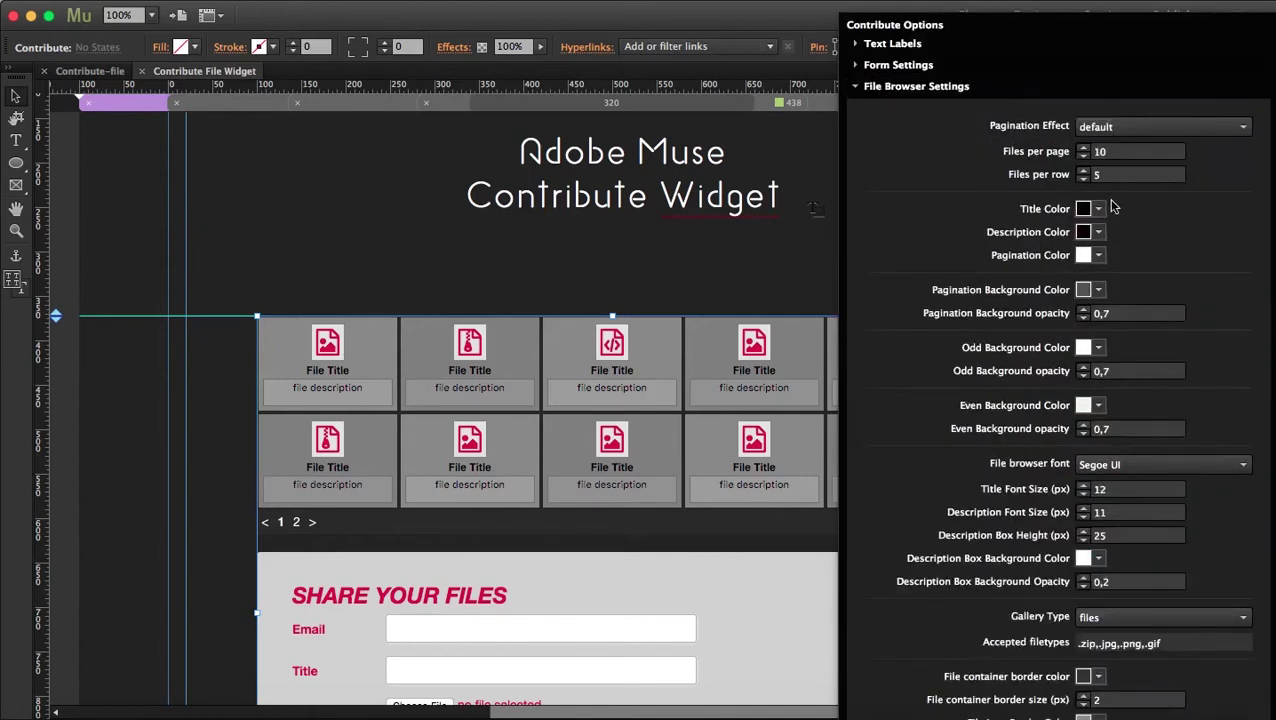
{"action": "left_click", "coordinate": [1130, 131]}
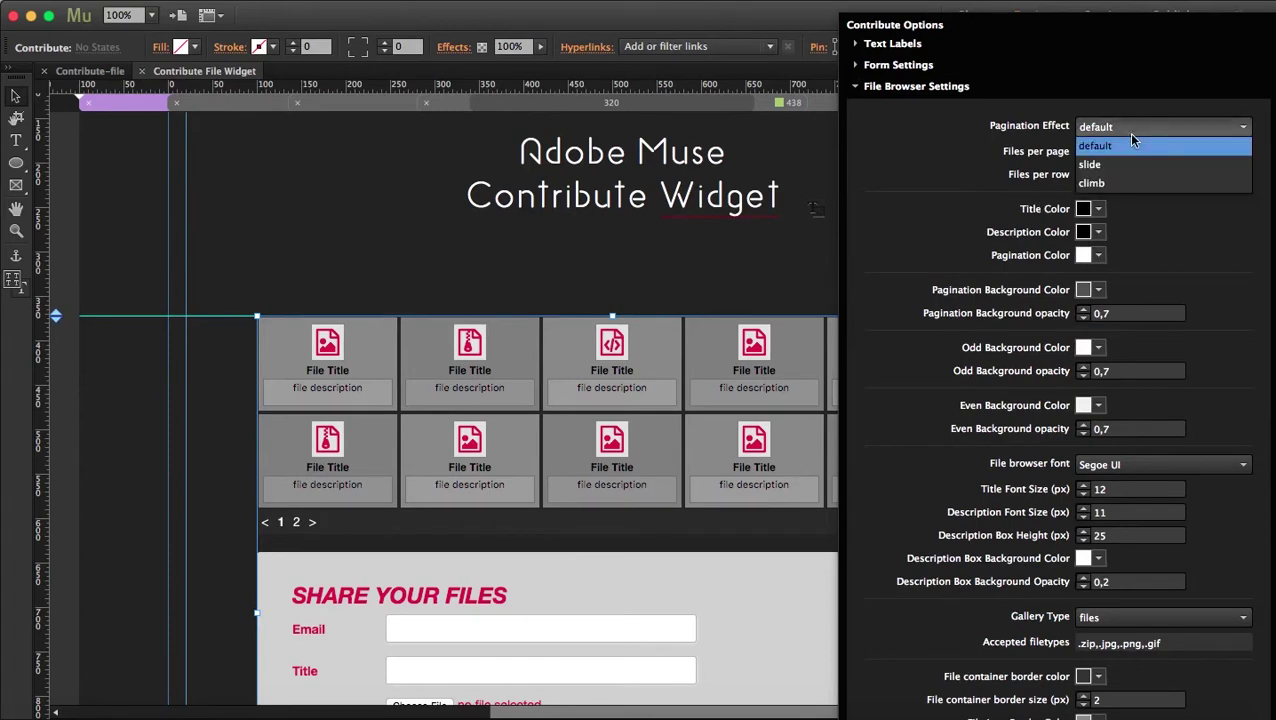
{"action": "left_click", "coordinate": [1030, 212]}
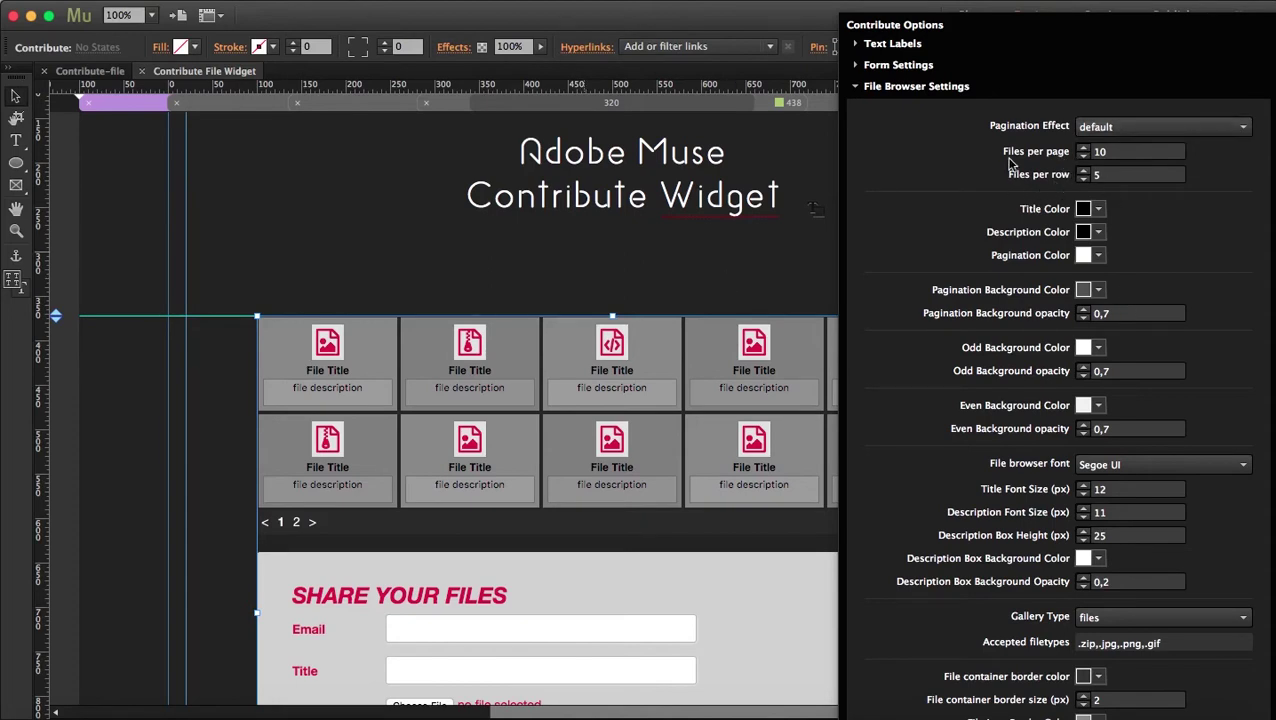
{"action": "key", "text": "Escape"}
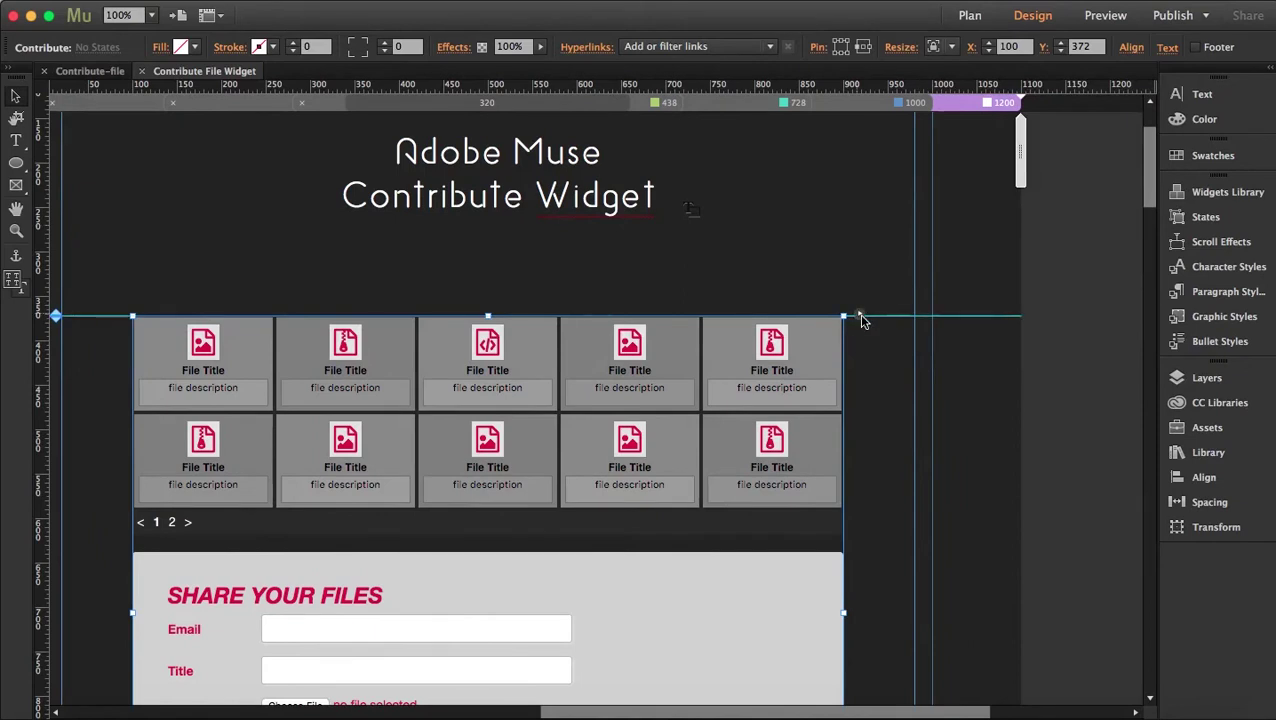
{"action": "left_click", "coordinate": [864, 327]}
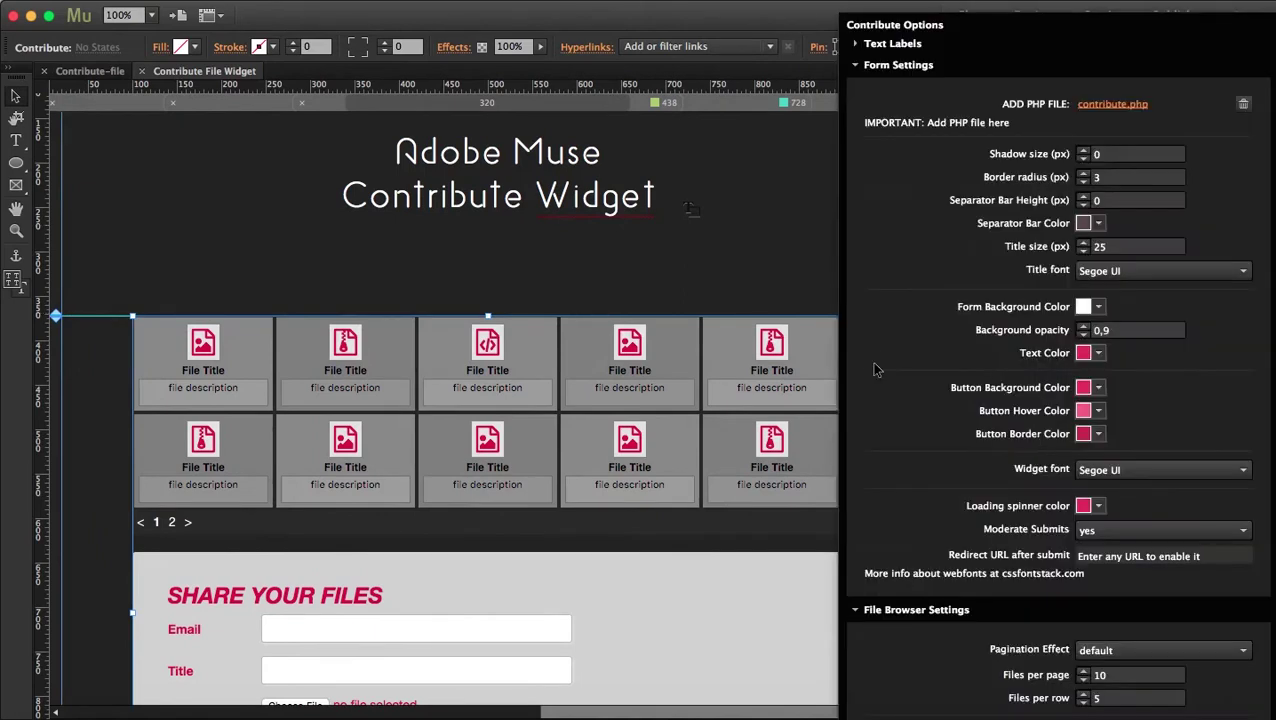
{"action": "left_click", "coordinate": [856, 64]}
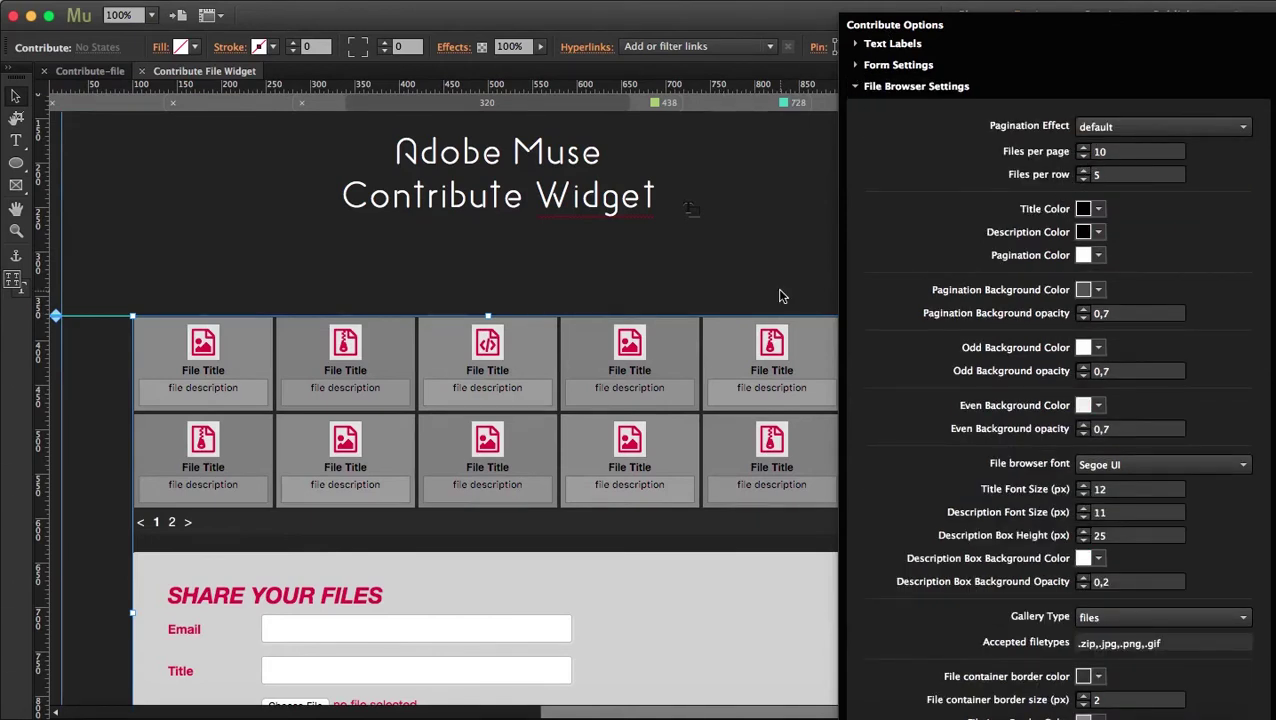
{"action": "left_click", "coordinate": [823, 263]}
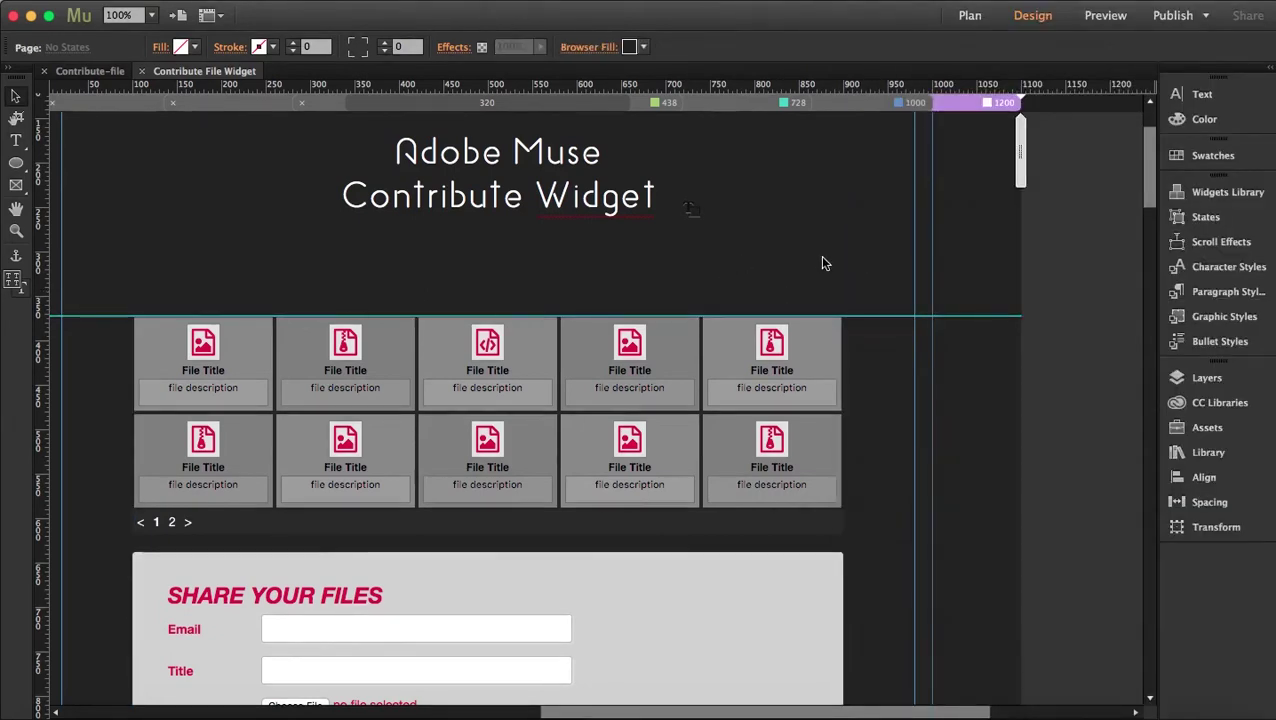
{"action": "left_click", "coordinate": [797, 389]}
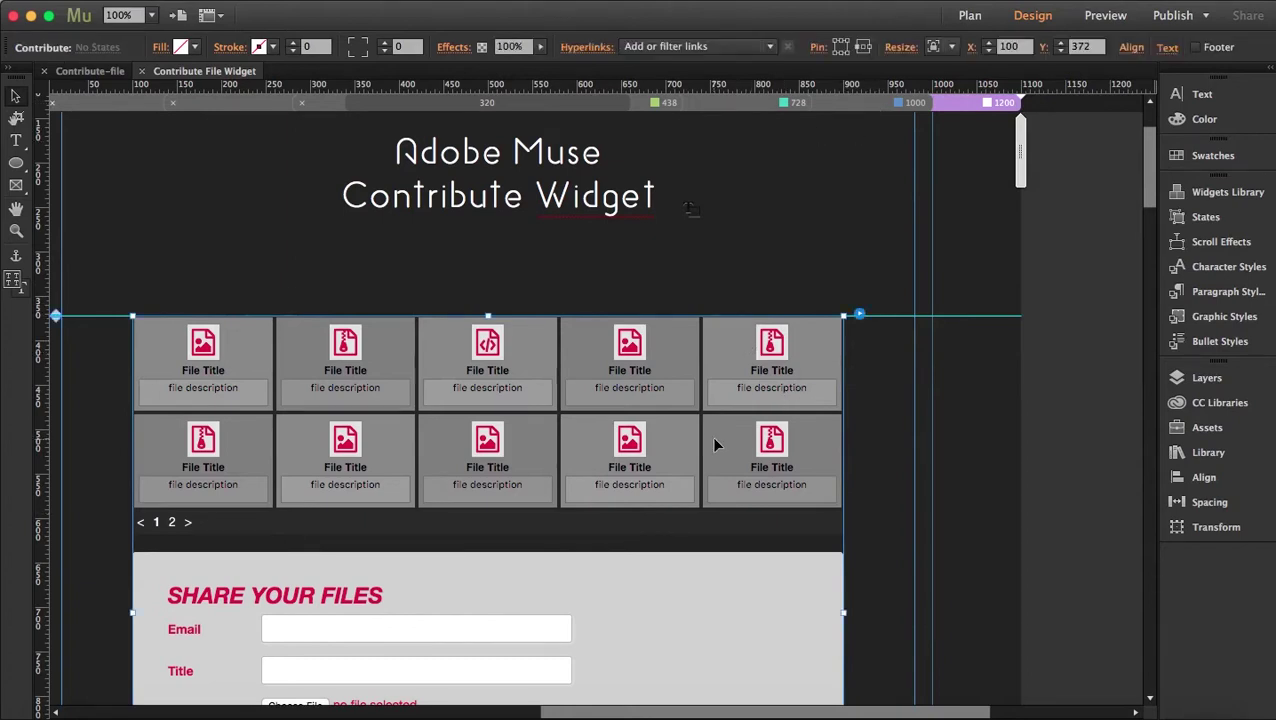
{"action": "left_click", "coordinate": [868, 104]}
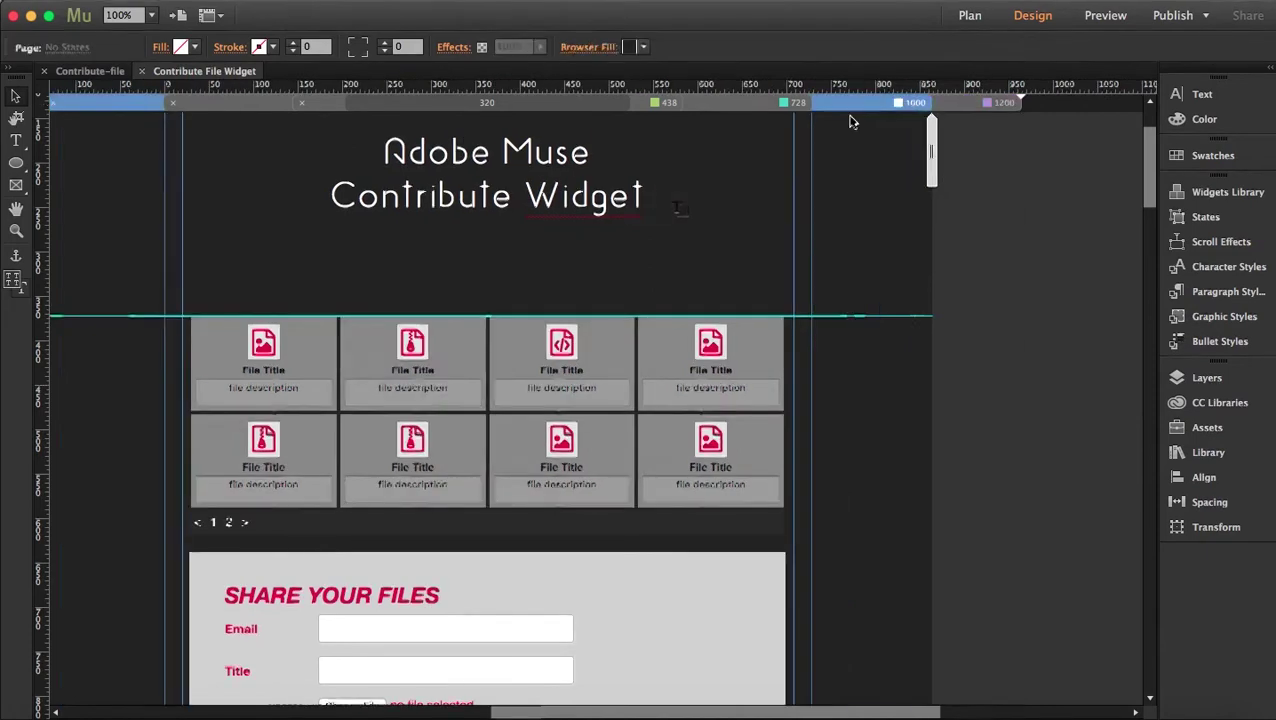
{"action": "left_click", "coordinate": [966, 104]}
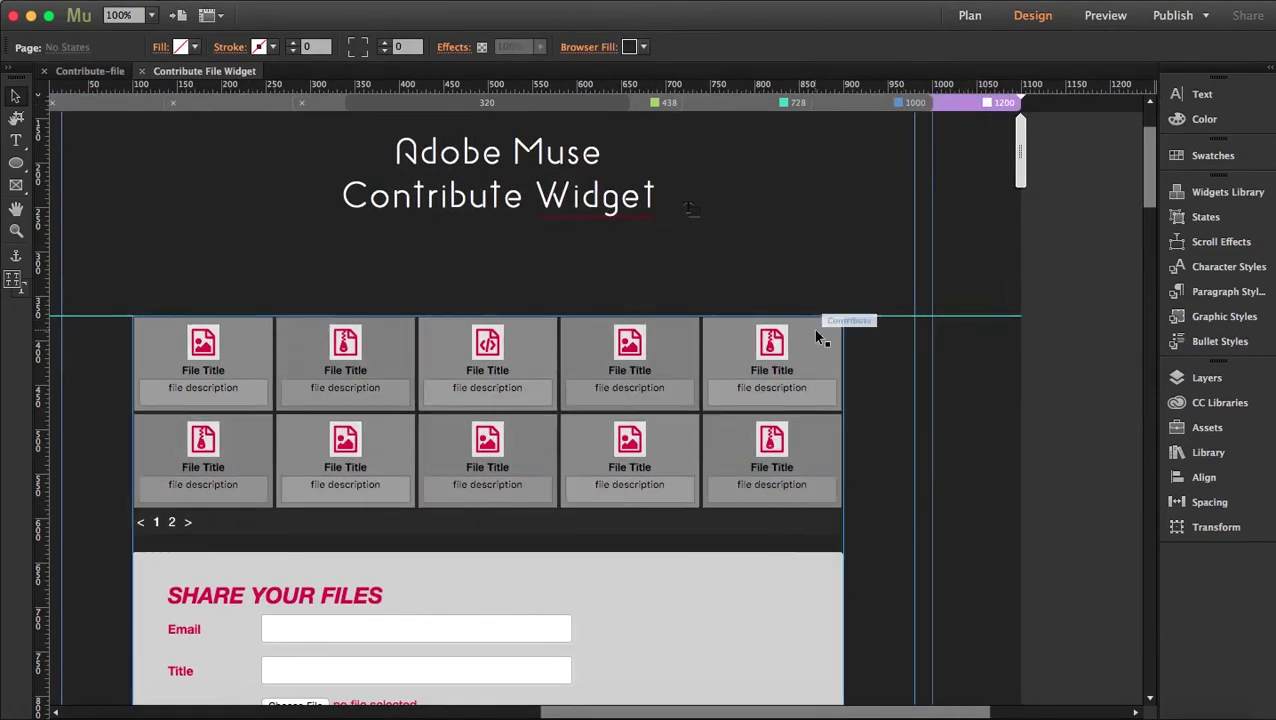
{"action": "left_click", "coordinate": [871, 103]}
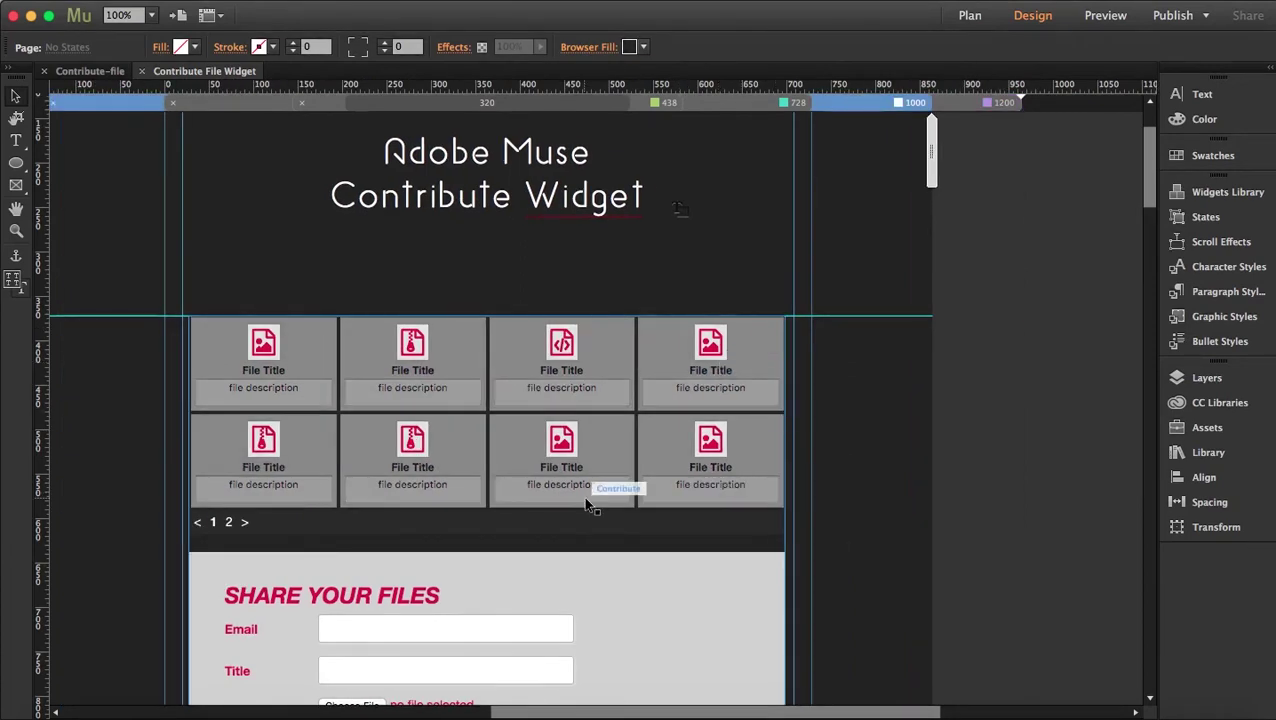
{"action": "left_click", "coordinate": [745, 104]}
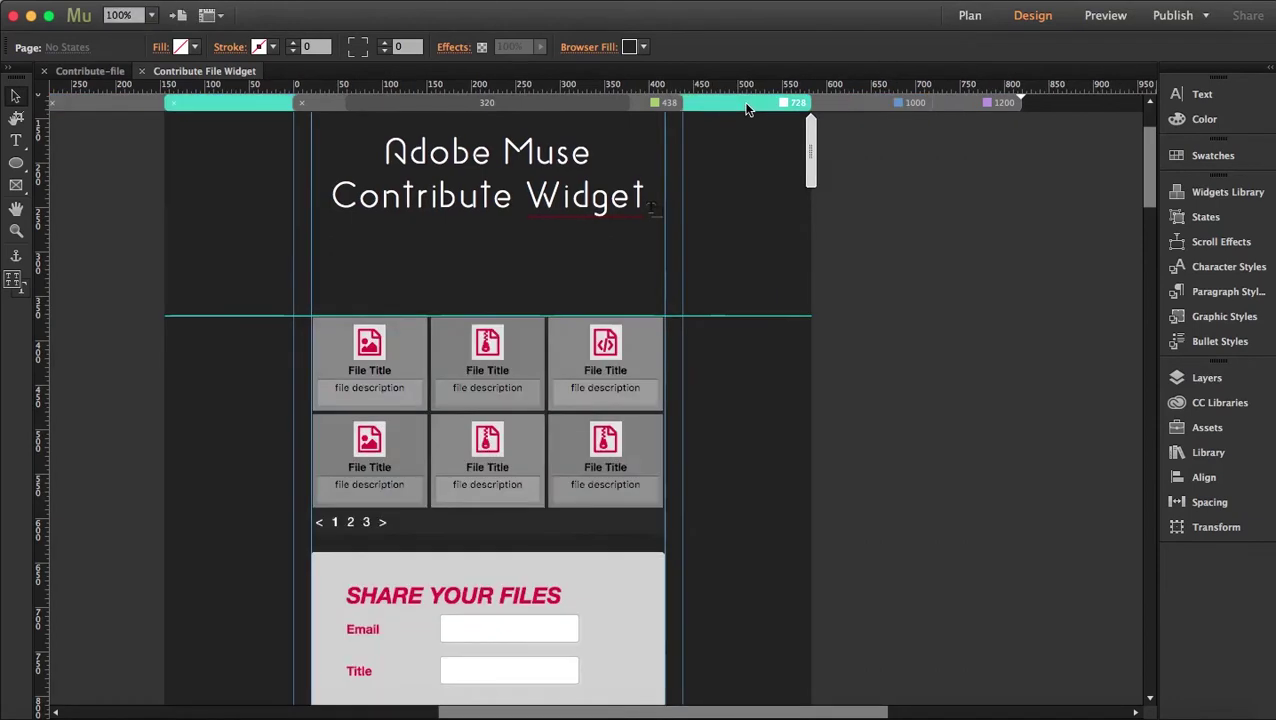
{"action": "left_click", "coordinate": [643, 105]}
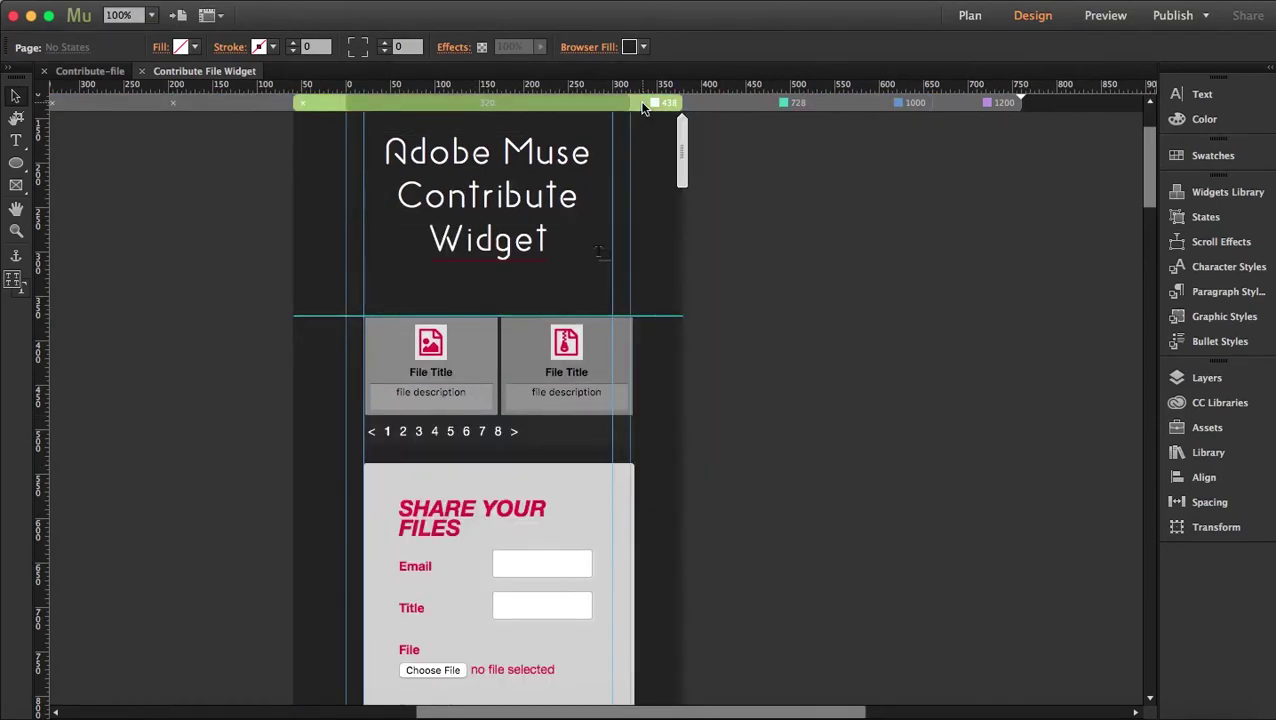
{"action": "left_click", "coordinate": [975, 104]}
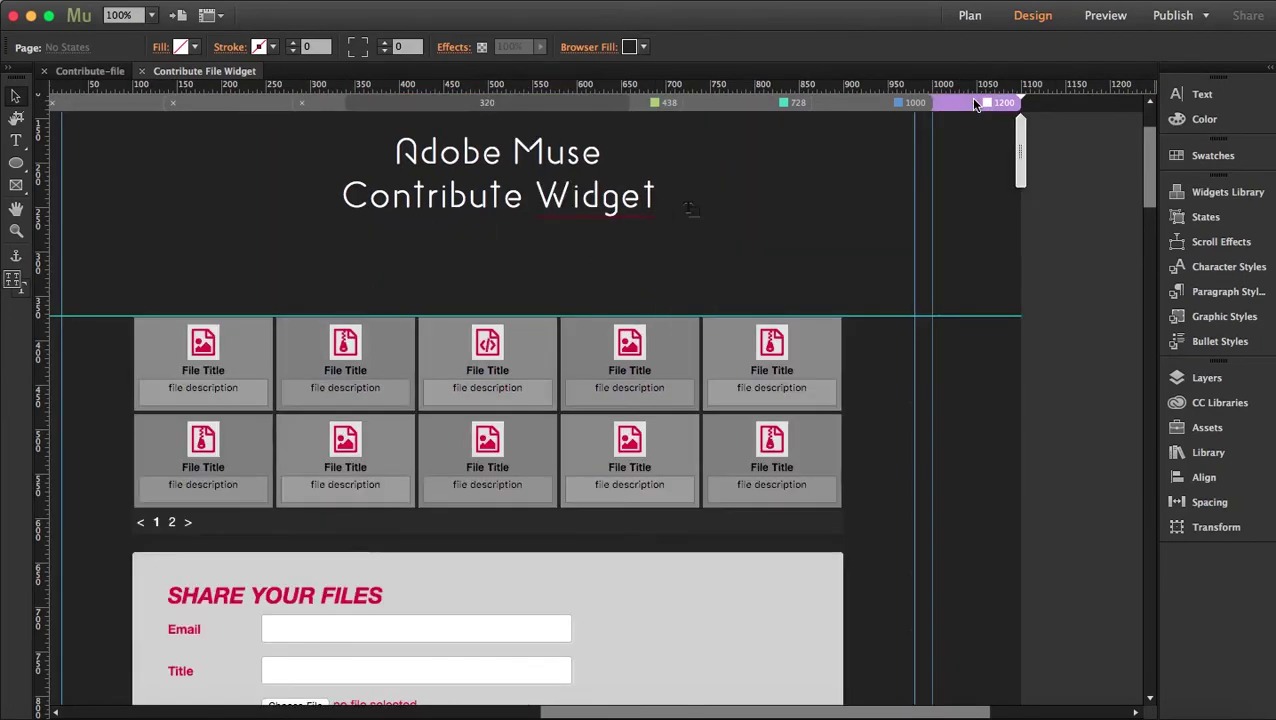
- Select the gallery widget and reopen Contribute Options with Form Settings collapsed above File Browser Settings
{"action": "left_click", "coordinate": [768, 358]}
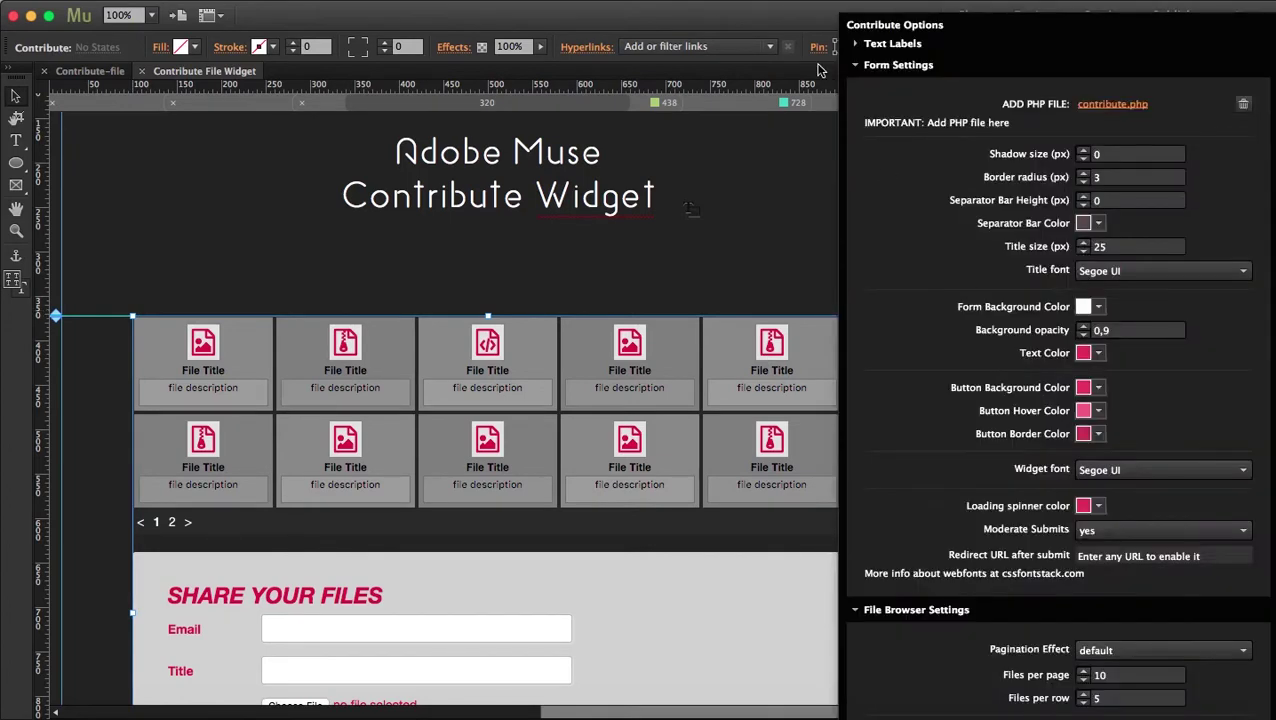
{"action": "left_click", "coordinate": [856, 65]}
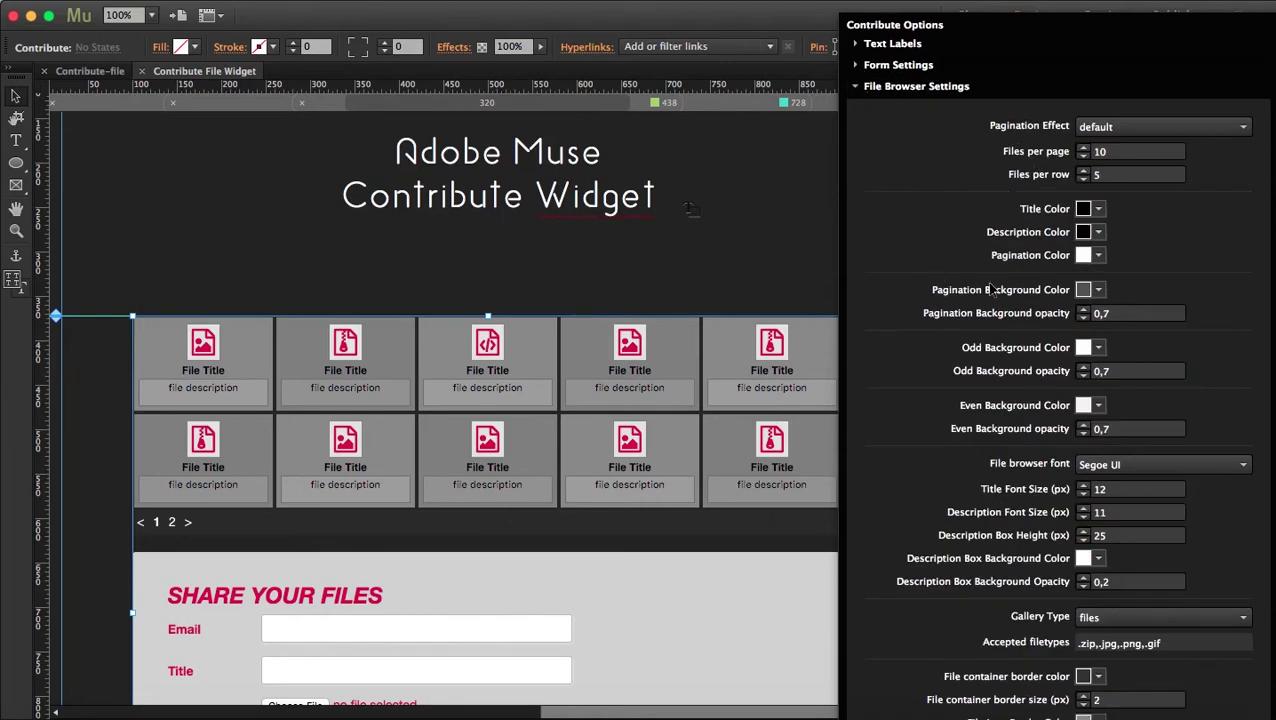
{"action": "scroll", "coordinate": [990, 288], "scroll_direction": "down", "scroll_amount": 5}
{"action": "scroll", "coordinate": [990, 288], "scroll_direction": "up", "scroll_amount": 5}
{"action": "key", "text": "Escape"}
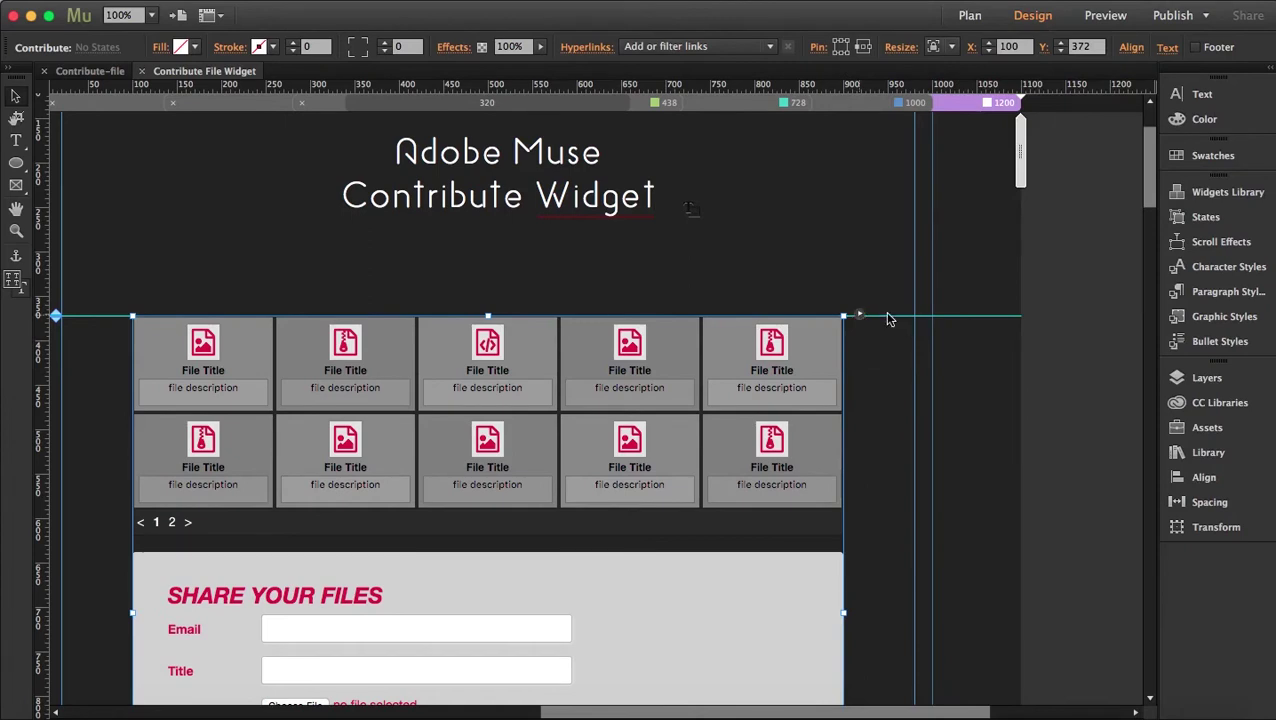
{"action": "left_click", "coordinate": [866, 356]}
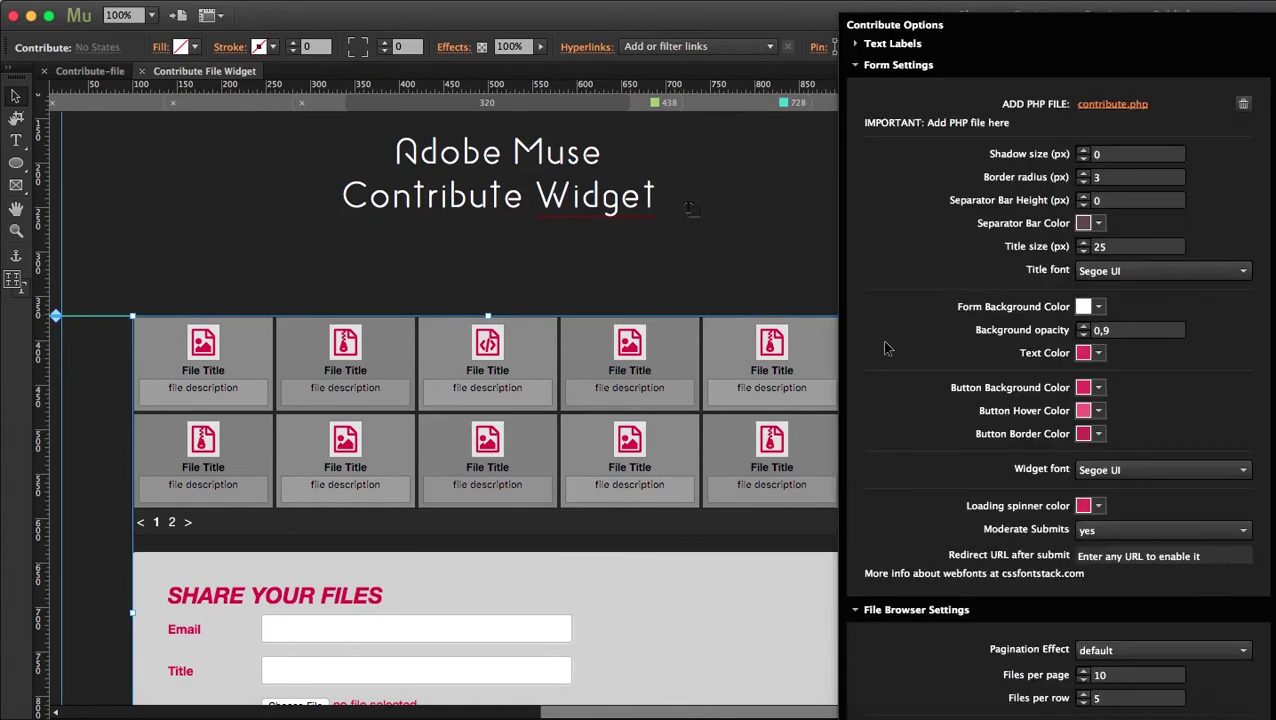
{"action": "left_click", "coordinate": [855, 65]}
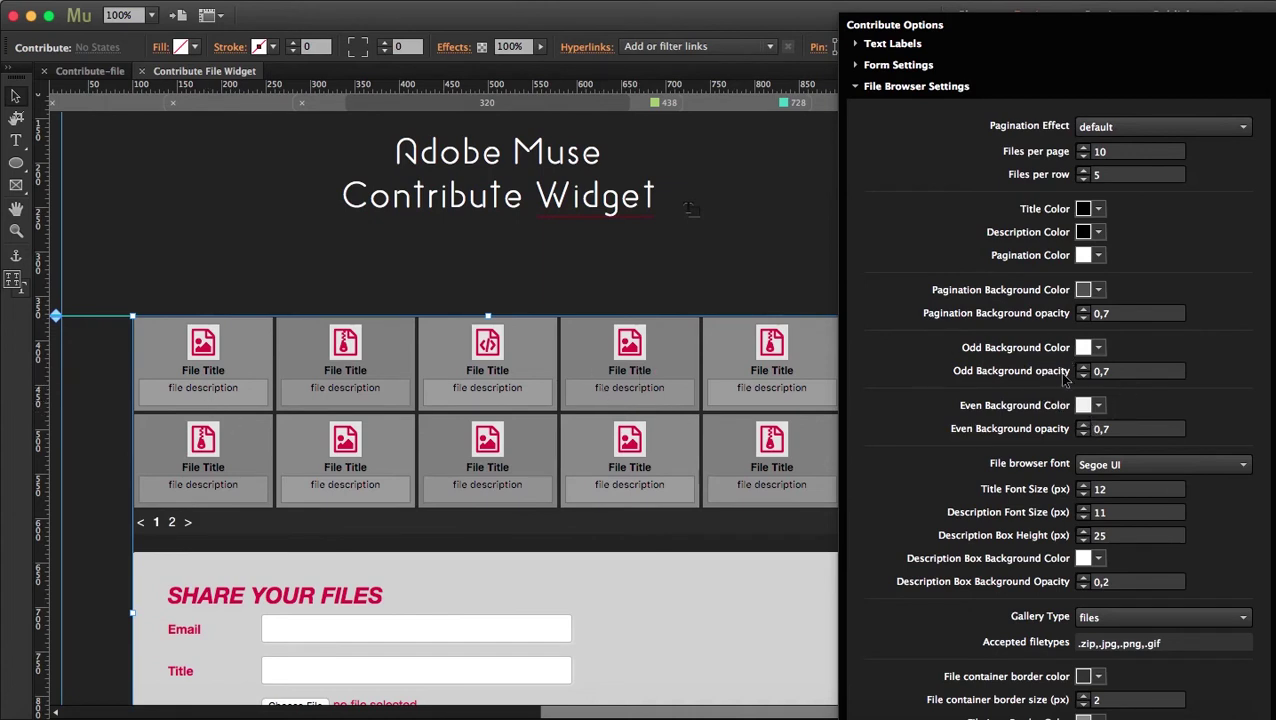
- Set the Odd Background Color to the teal swatch 00A99D
{"action": "left_click", "coordinate": [1099, 352]}
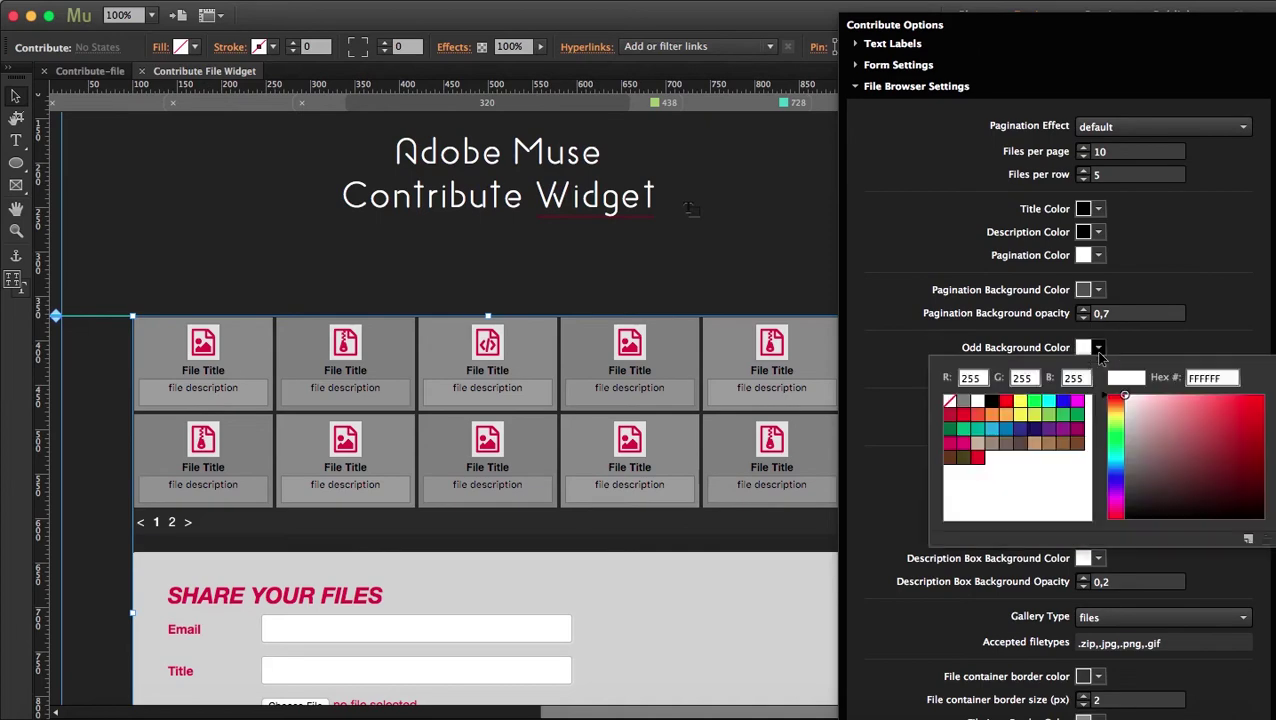
{"action": "left_click", "coordinate": [979, 429]}
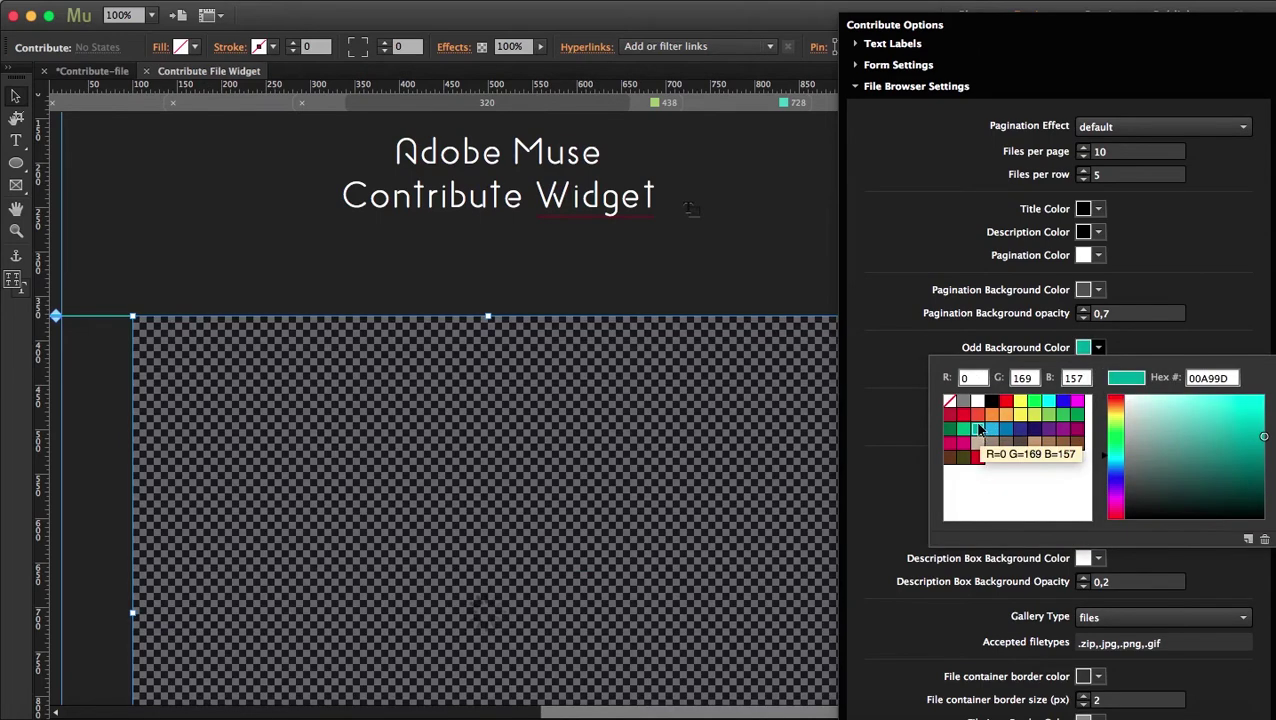
{"action": "left_click", "coordinate": [925, 307]}
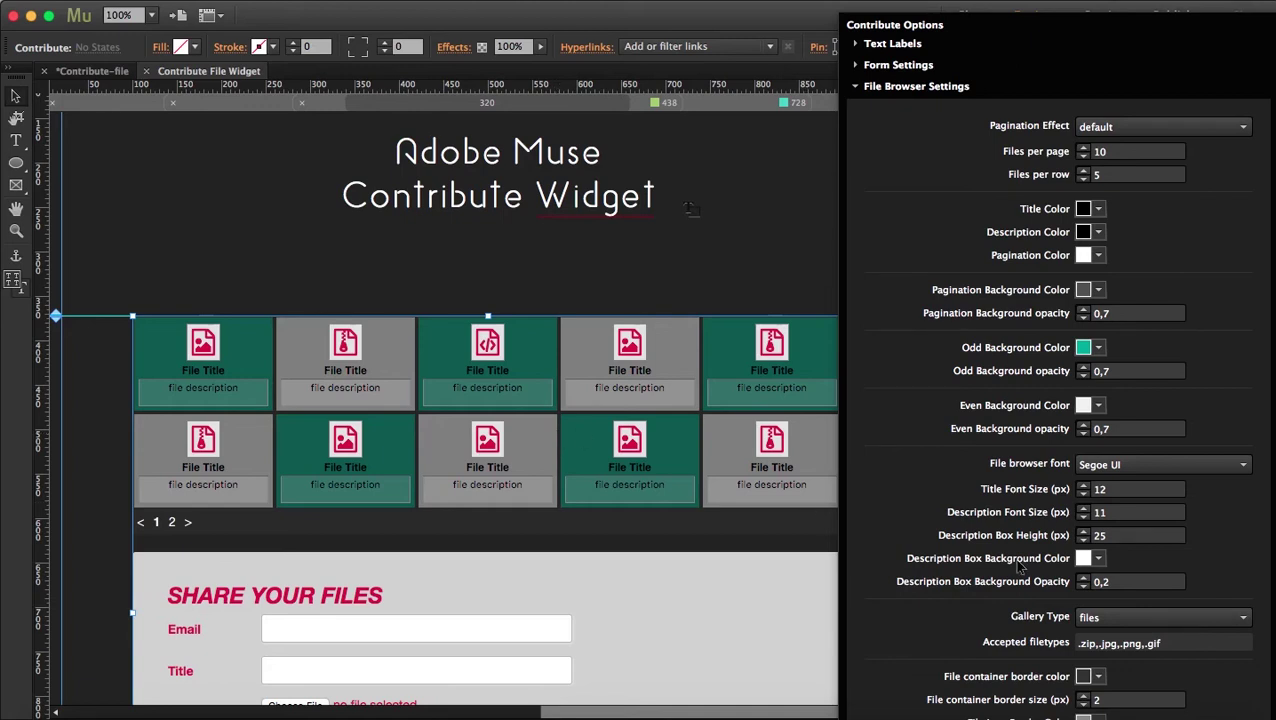
- Keep the Gallery Type set to files
{"action": "left_click", "coordinate": [1103, 619]}
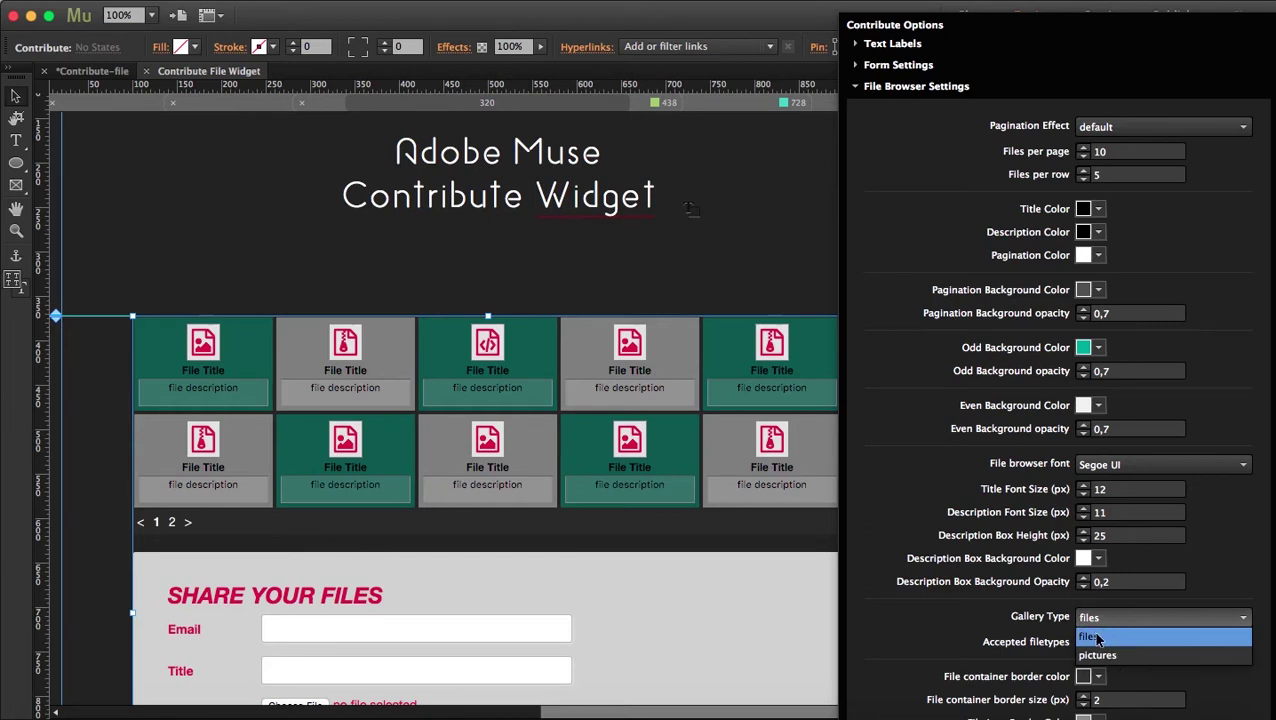
{"action": "left_click", "coordinate": [1095, 638]}
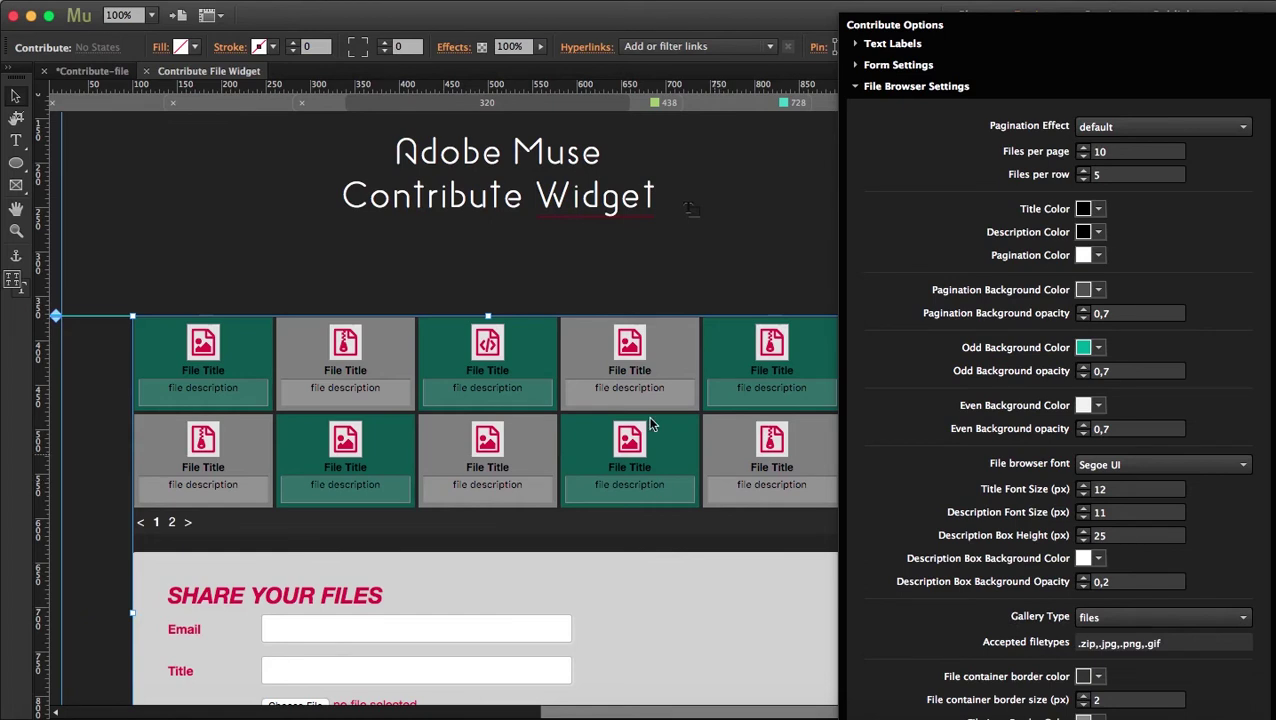
{"action": "left_click", "coordinate": [1116, 620]}
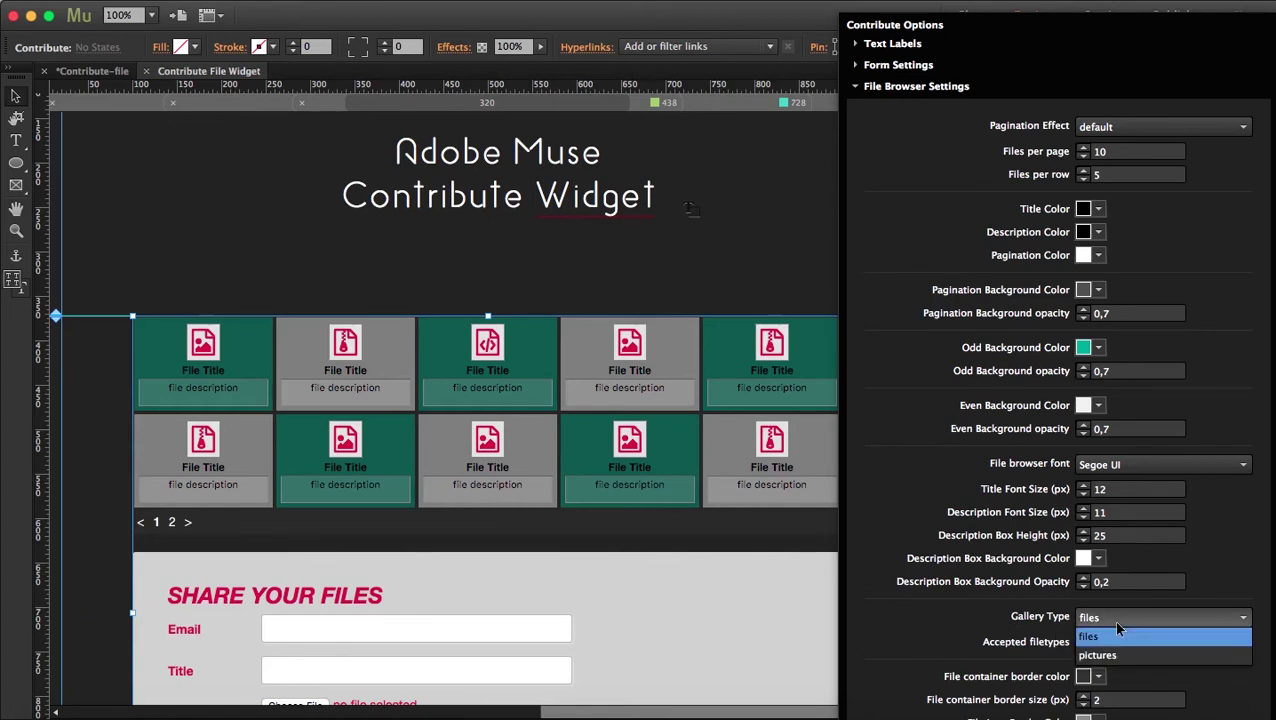
{"action": "left_click", "coordinate": [985, 633]}
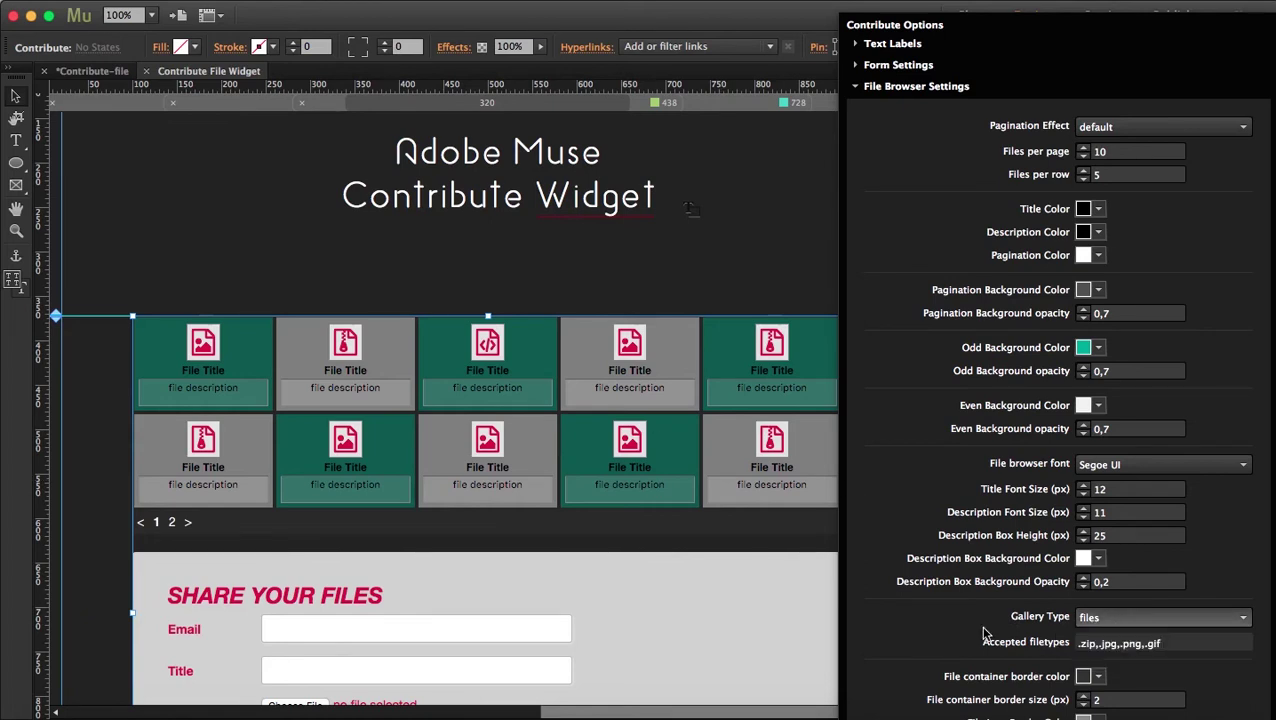
{"action": "left_click", "coordinate": [1110, 622]}
{"action": "left_click", "coordinate": [1110, 624]}
- Set File Icon Background Color to dark brown 534741, keep Show Title yes, and collapse File Browser Settings
{"action": "scroll", "coordinate": [1000, 670], "scroll_direction": "down", "scroll_amount": 5}
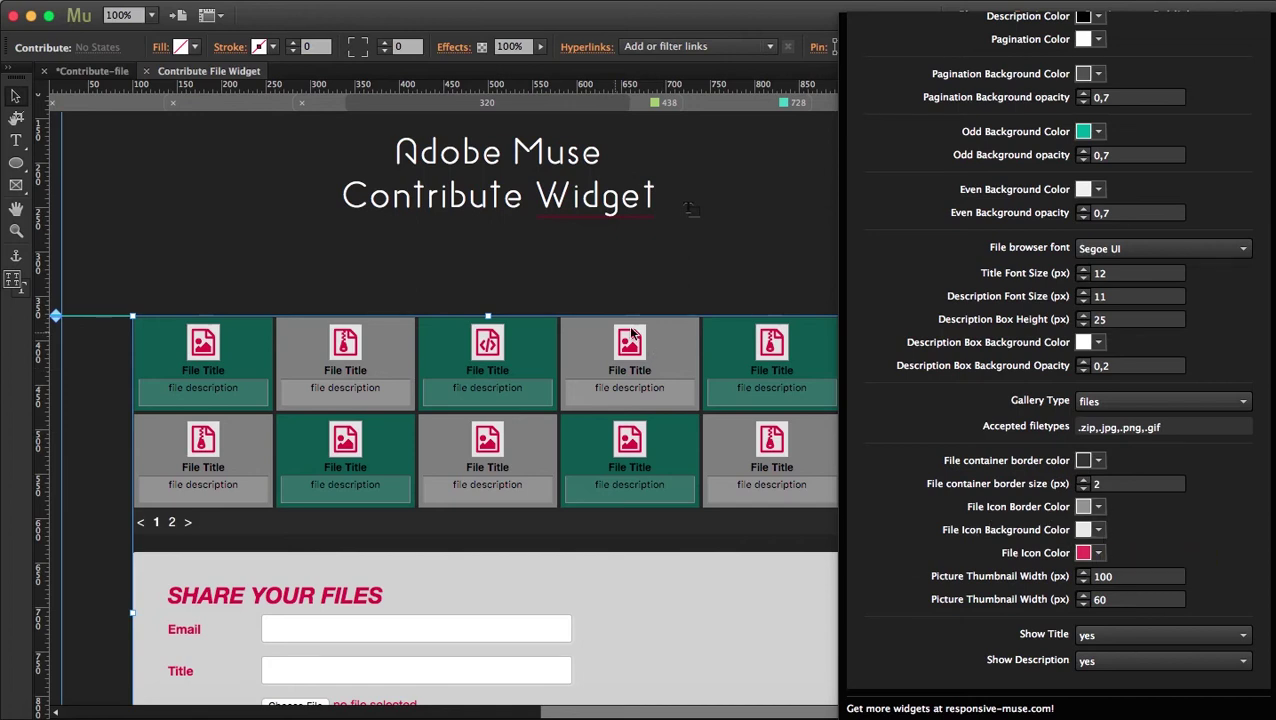
{"action": "left_click", "coordinate": [1090, 529]}
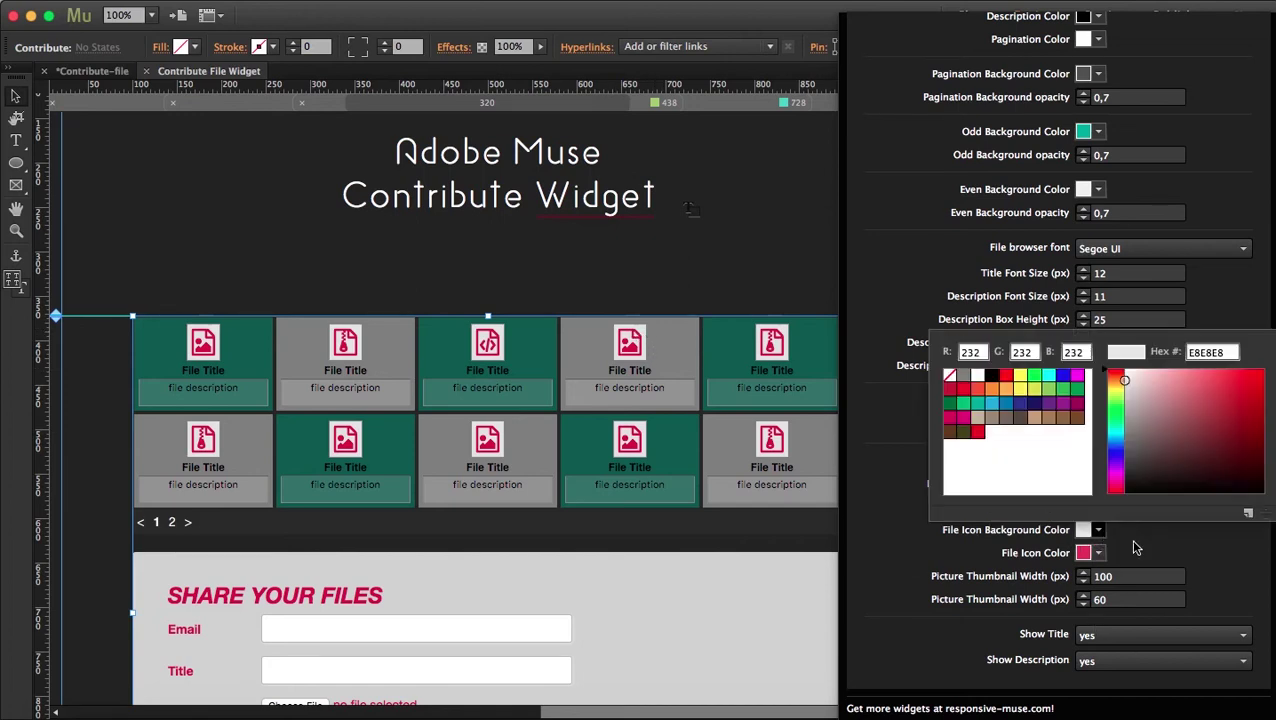
{"action": "left_click", "coordinate": [1021, 421]}
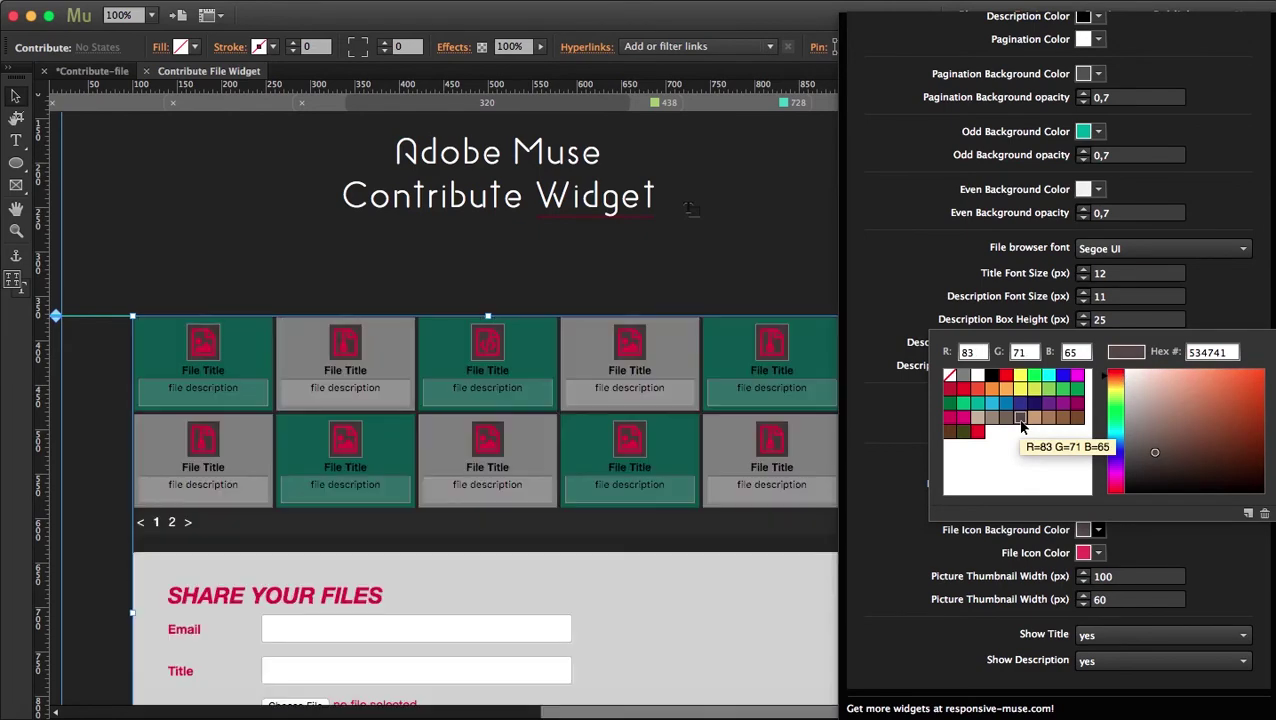
{"action": "left_click", "coordinate": [914, 567]}
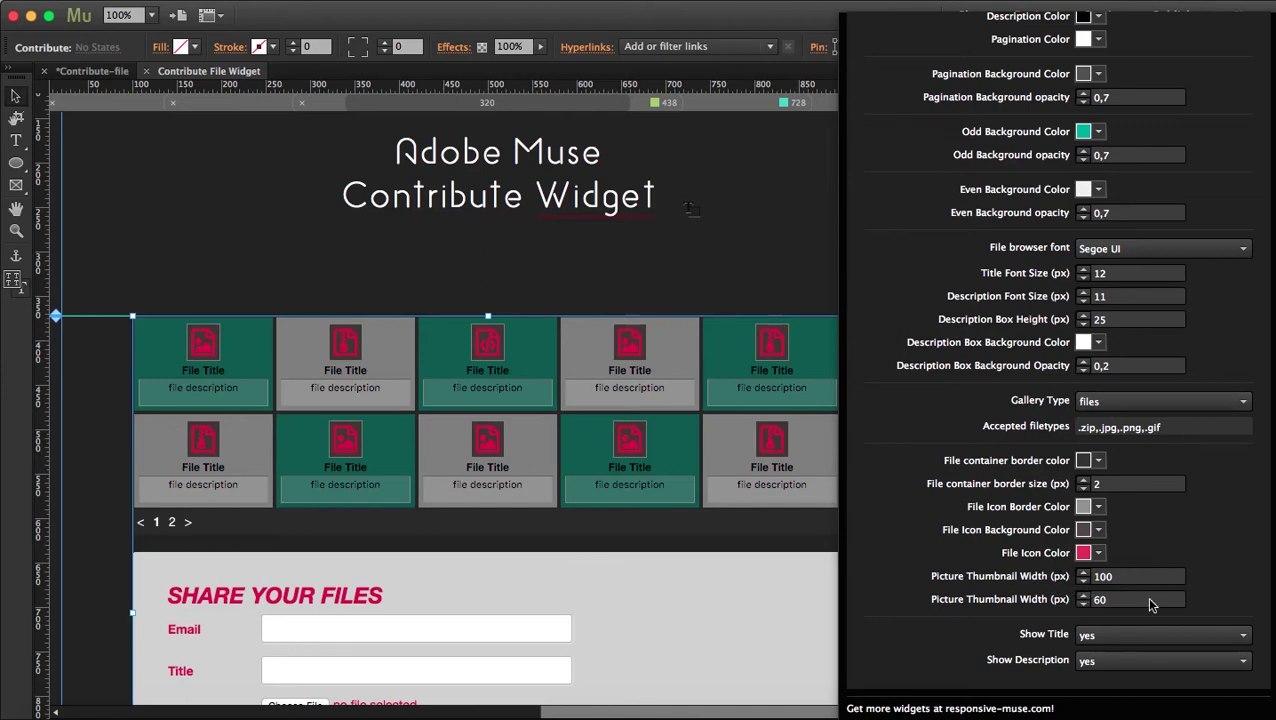
{"action": "left_click", "coordinate": [1115, 645]}
{"action": "left_click", "coordinate": [1116, 648]}
{"action": "scroll", "coordinate": [950, 176], "scroll_direction": "up", "scroll_amount": 5}
{"action": "left_click", "coordinate": [857, 88]}
{"action": "left_click", "coordinate": [857, 88]}
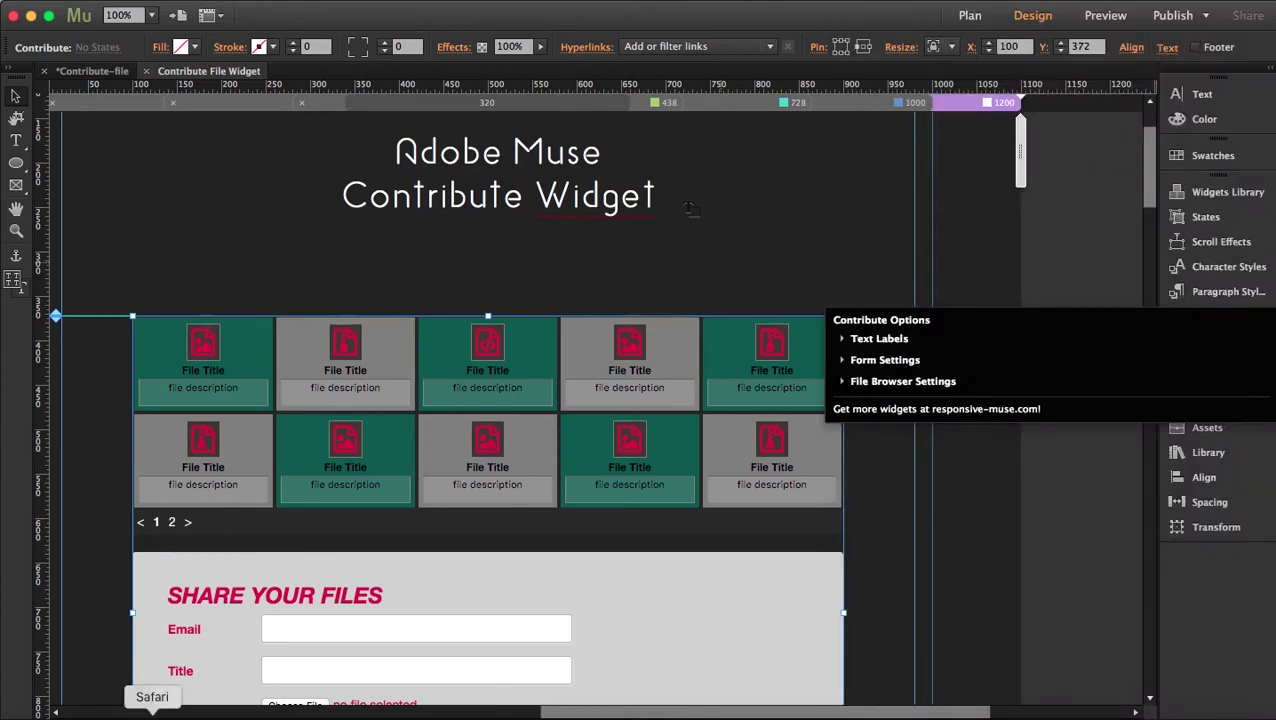
- Load /widget-contribute-file/assets/contribute.php in Safari's second tab and log out of the Control Panel
{"action": "left_click", "coordinate": [160, 710]}
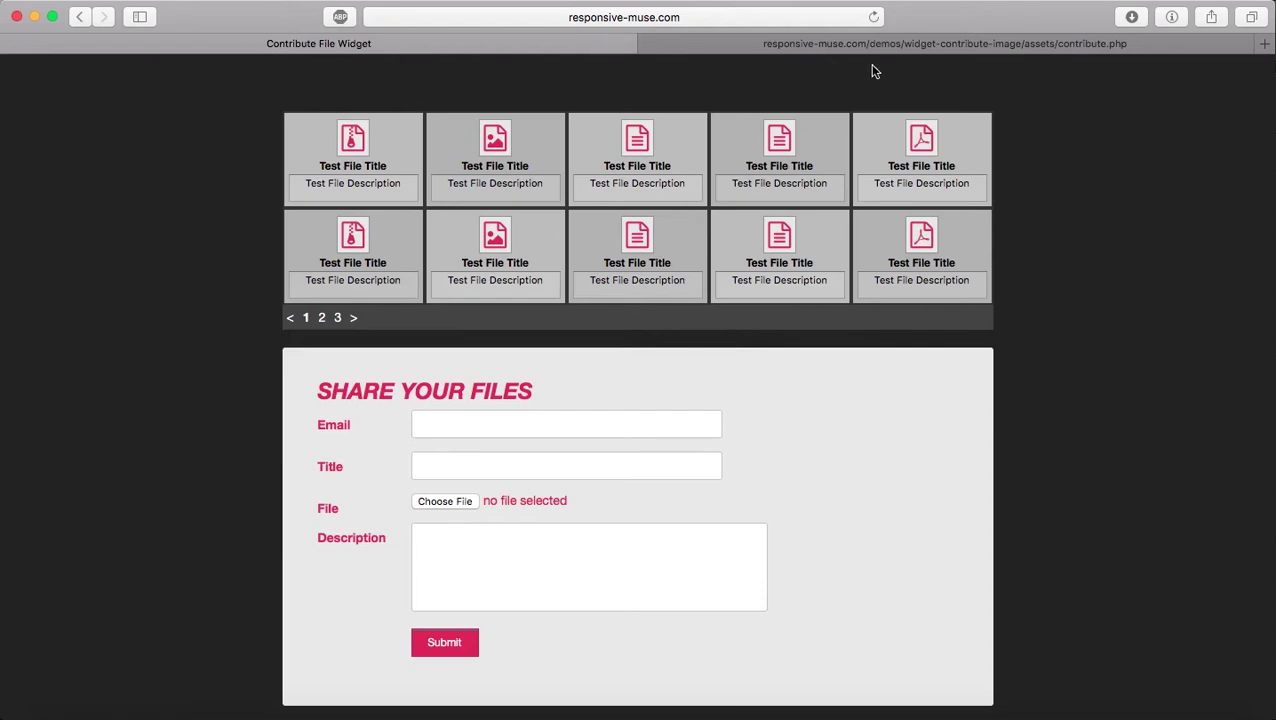
{"action": "left_click", "coordinate": [815, 45]}
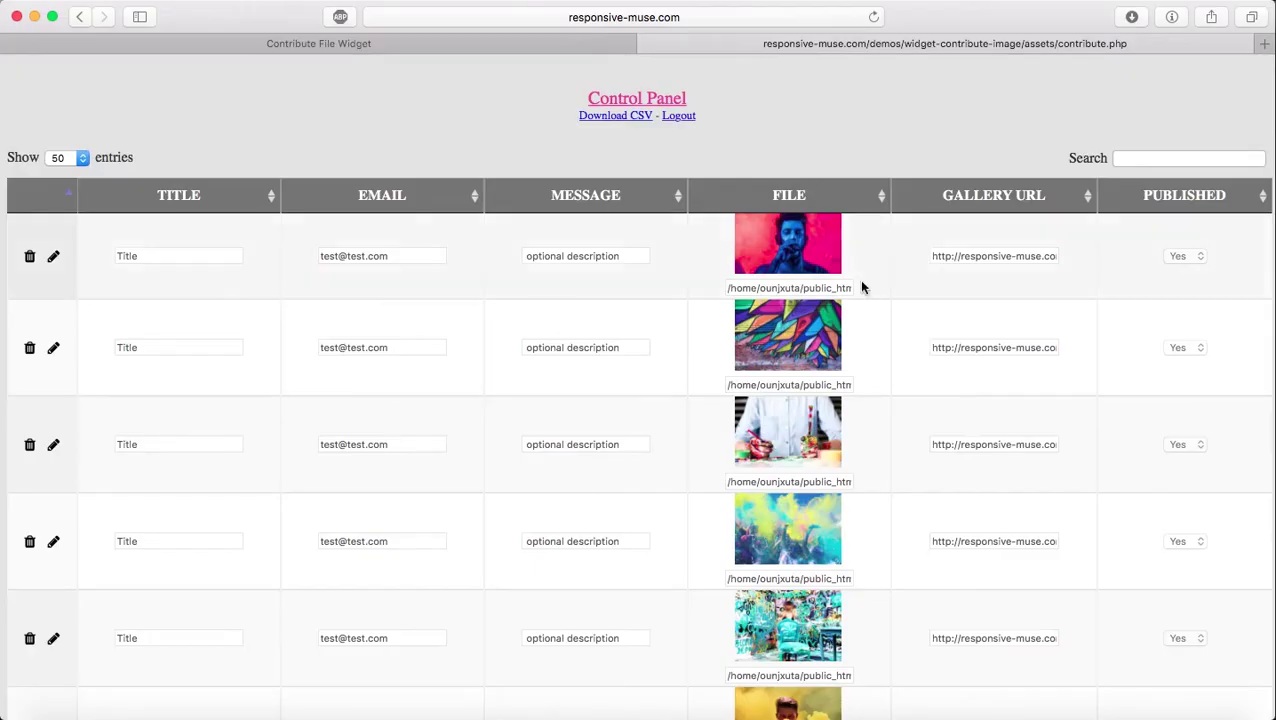
{"action": "left_click", "coordinate": [690, 16]}
{"action": "left_click", "coordinate": [633, 17]}
{"action": "left_click_drag", "start_coordinate": [633, 16], "coordinate": [937, 18]}
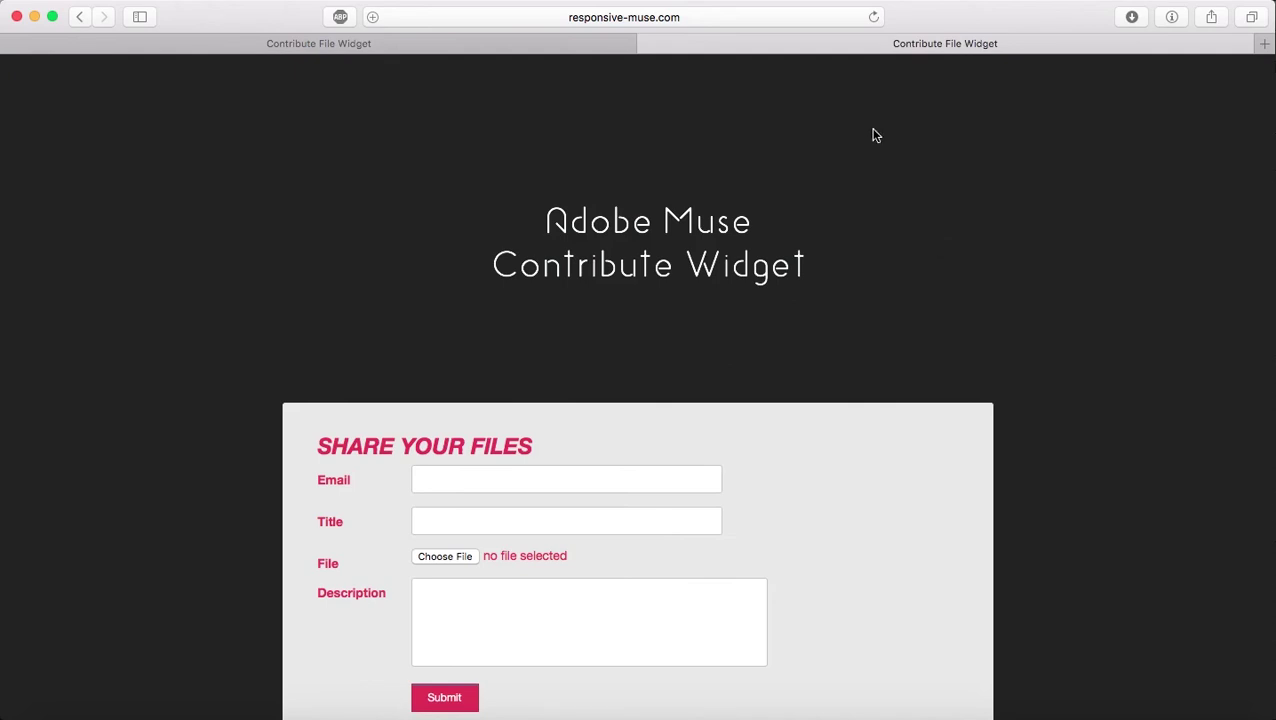
{"action": "left_click", "coordinate": [734, 18]}
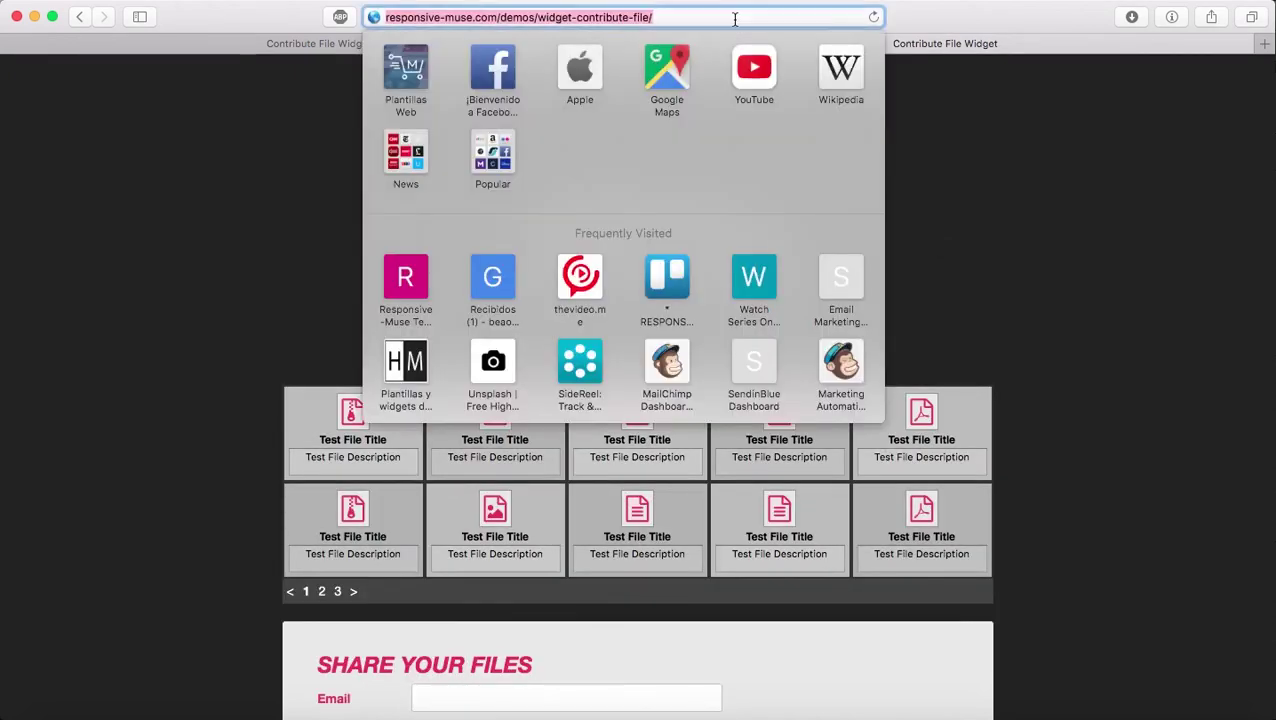
{"action": "left_click", "coordinate": [734, 18]}
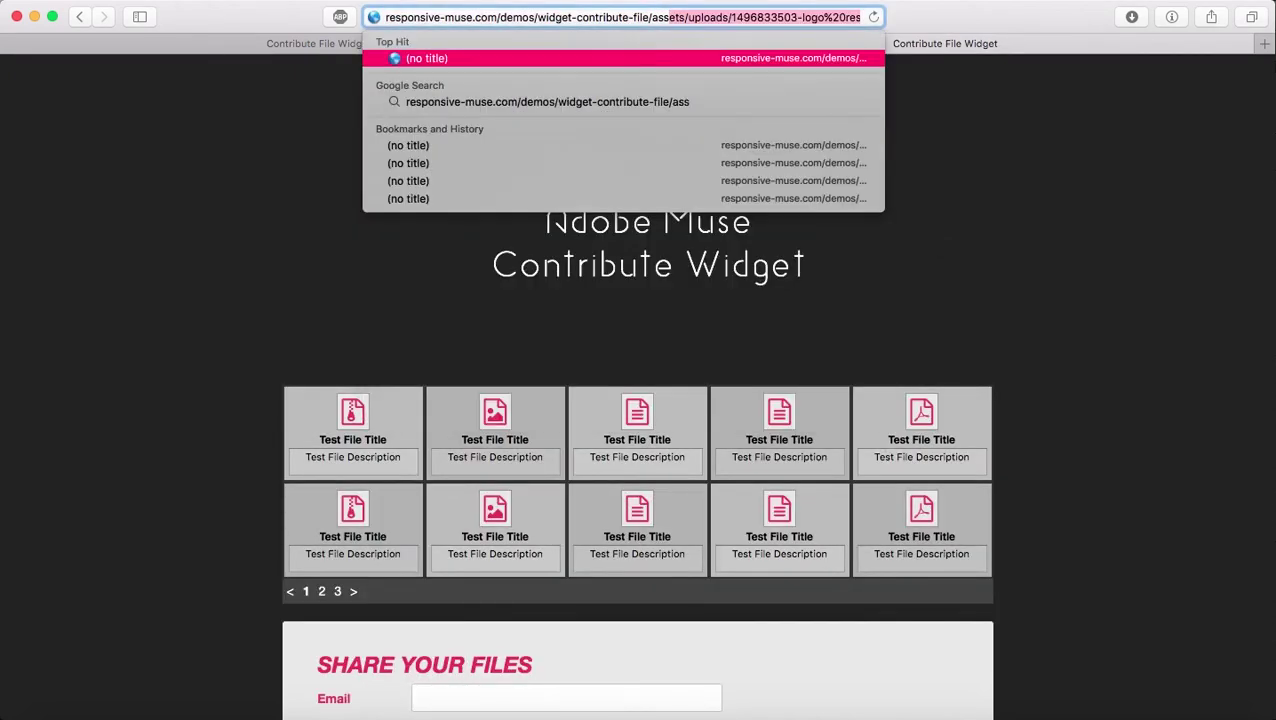
{"action": "type", "text": "assets/contribute.php"}
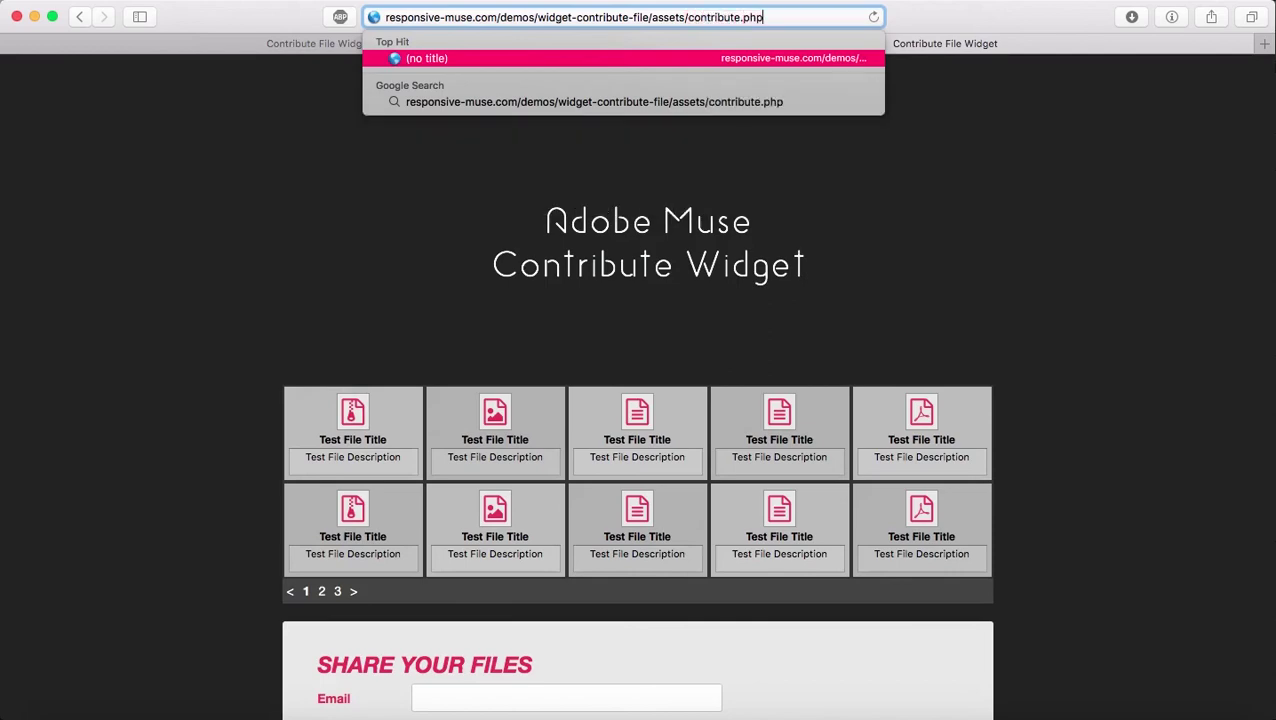
{"action": "key", "text": "Return"}
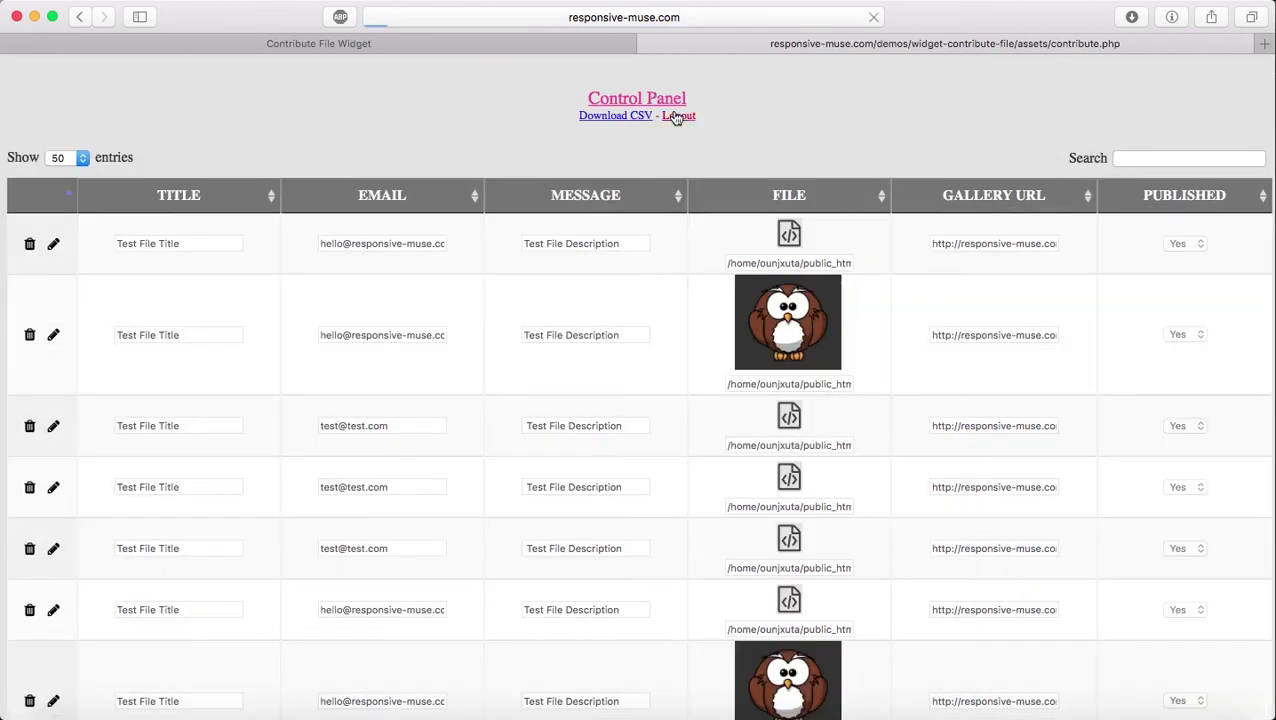
{"action": "left_click", "coordinate": [676, 116]}
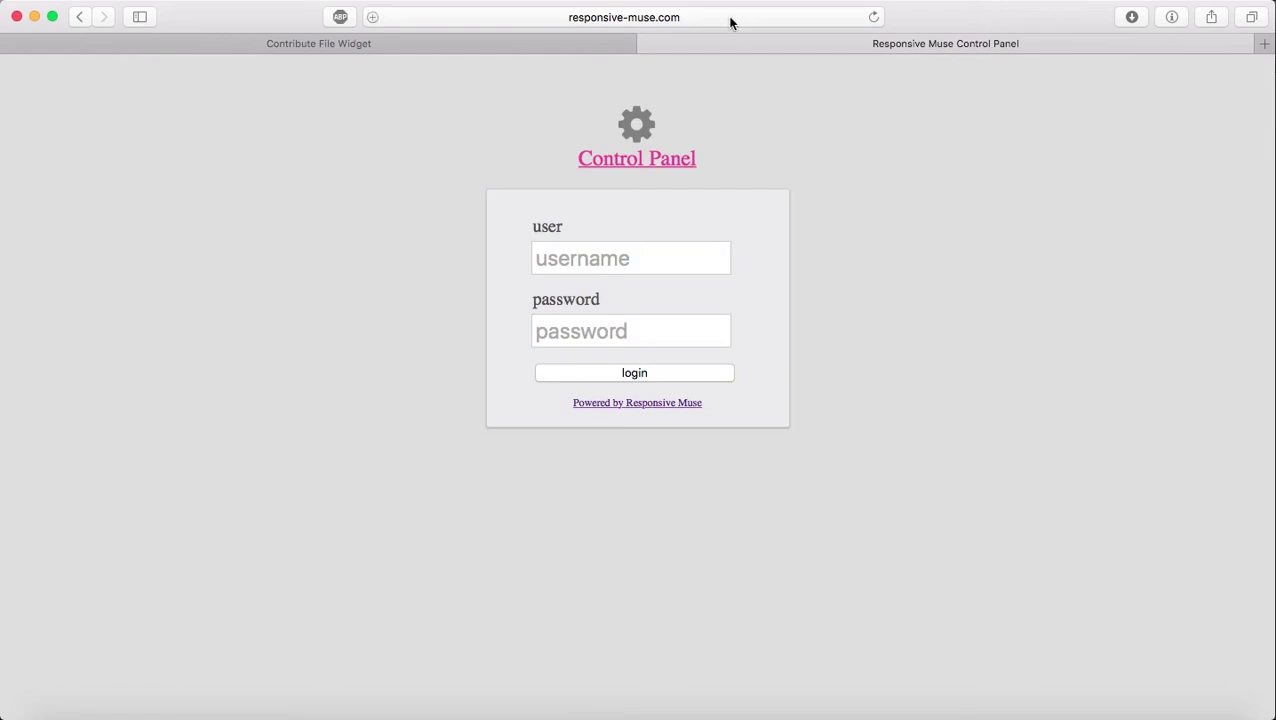
- Log in to the Control Panel with the account username and password, declining to save the password
{"action": "left_click", "coordinate": [641, 253]}
{"action": "type", "text": "res"}
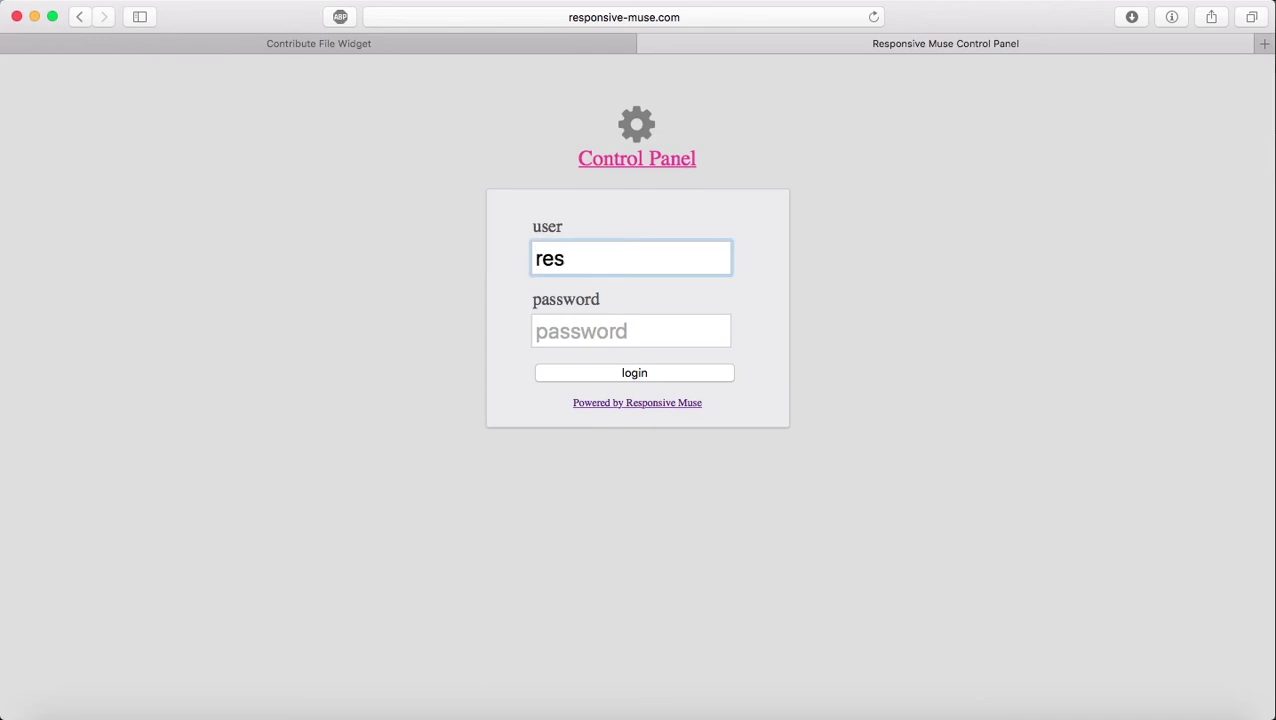
{"action": "type", "text": "ponsivemuse"}
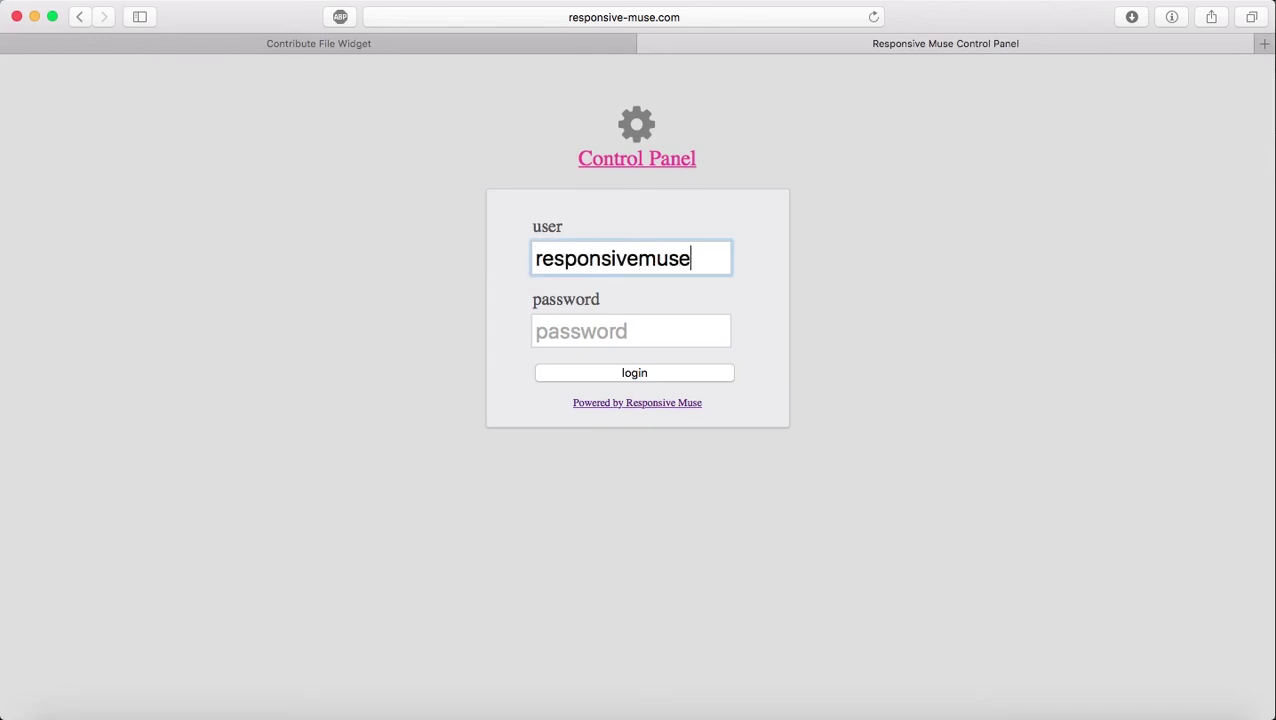
{"action": "key", "text": "Tab"}
{"action": "type", "text": "••••••••••"}
{"action": "key", "text": "Return"}
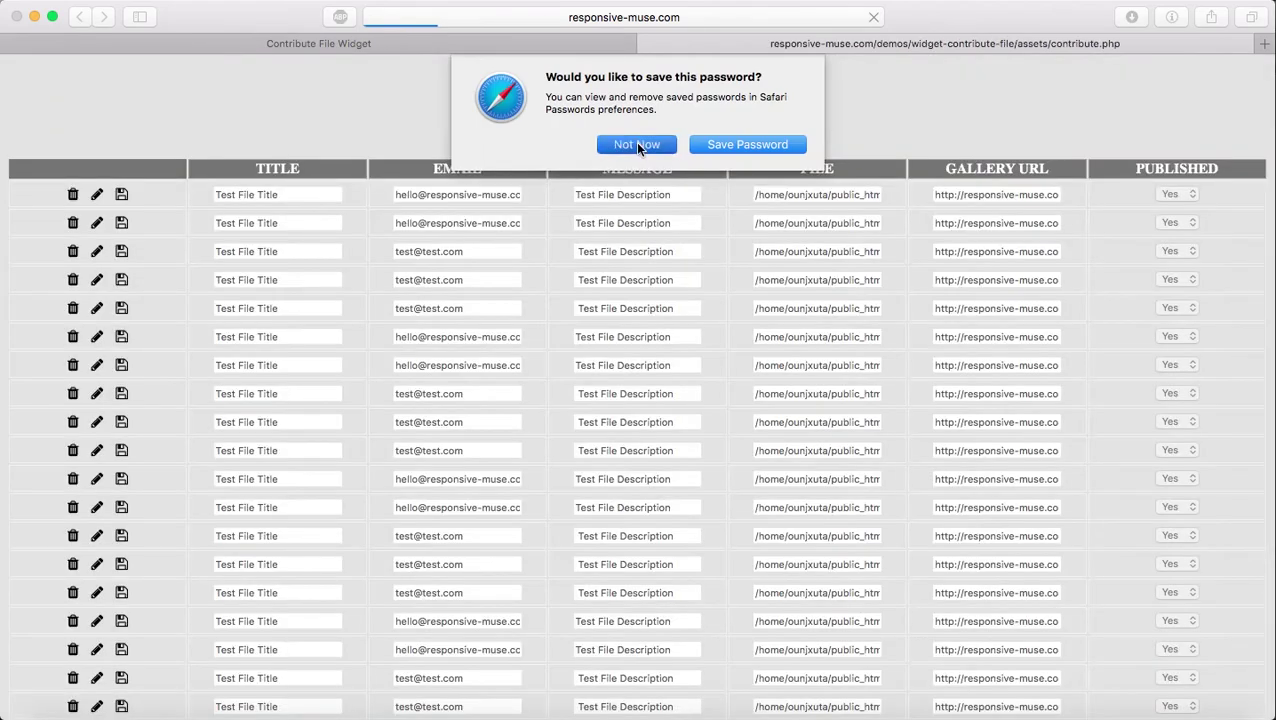
{"action": "left_click", "coordinate": [636, 144]}
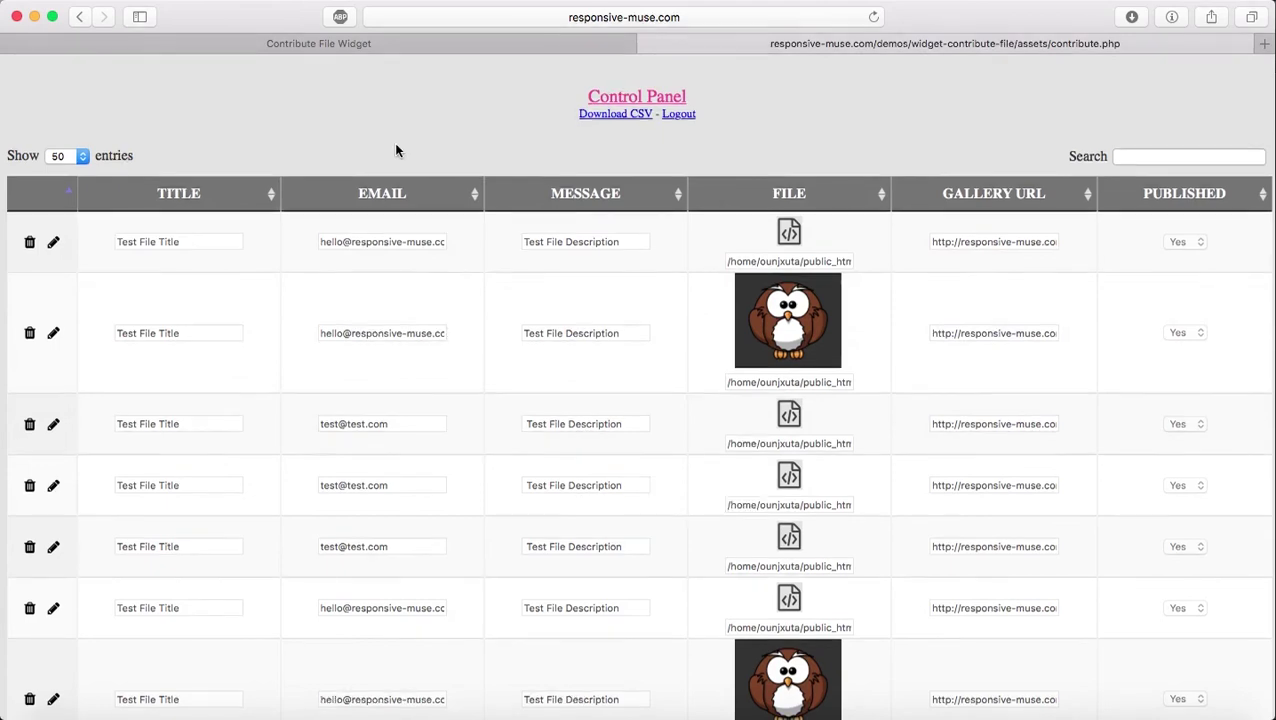
- Scroll through the file contributions table, then briefly show the desktop
{"action": "scroll", "coordinate": [396, 150], "scroll_direction": "down", "scroll_amount": 10}
{"action": "scroll", "coordinate": [396, 150], "scroll_direction": "up", "scroll_amount": 10}
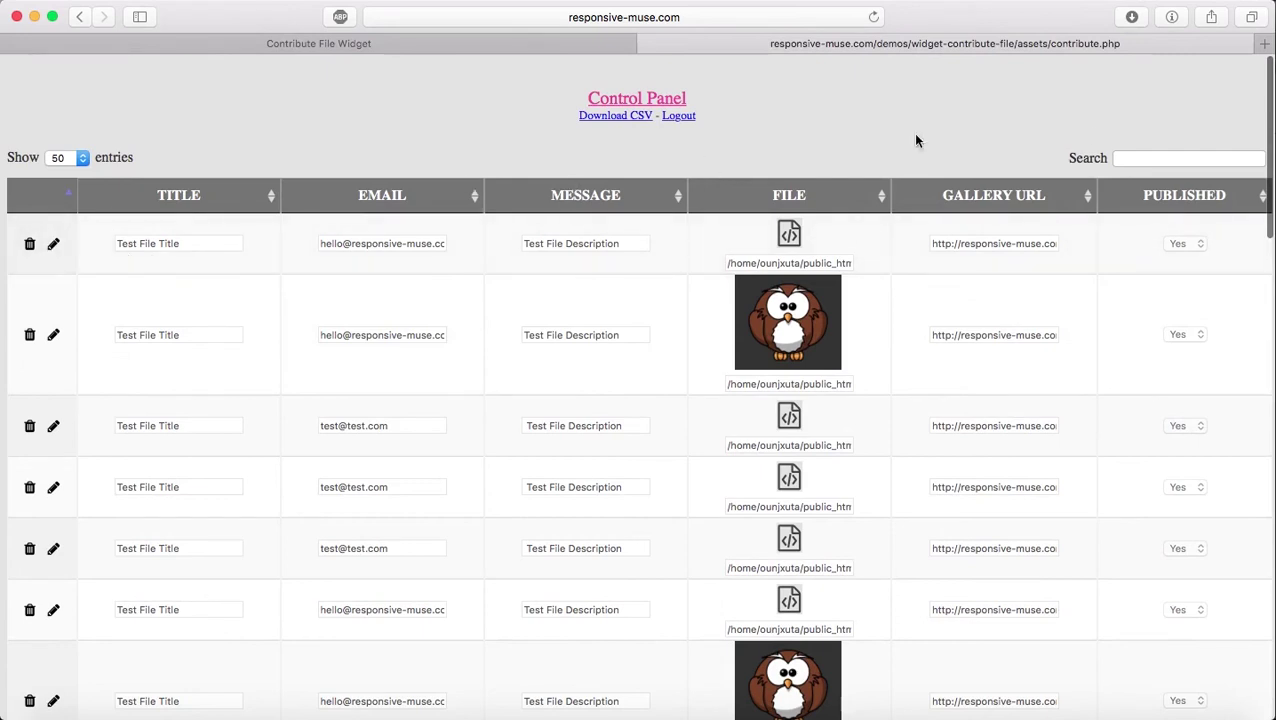
{"action": "key", "text": "F11"}
{"action": "key", "text": "F11"}
{"action": "key", "text": "F11"}
{"action": "key", "text": "F11"}
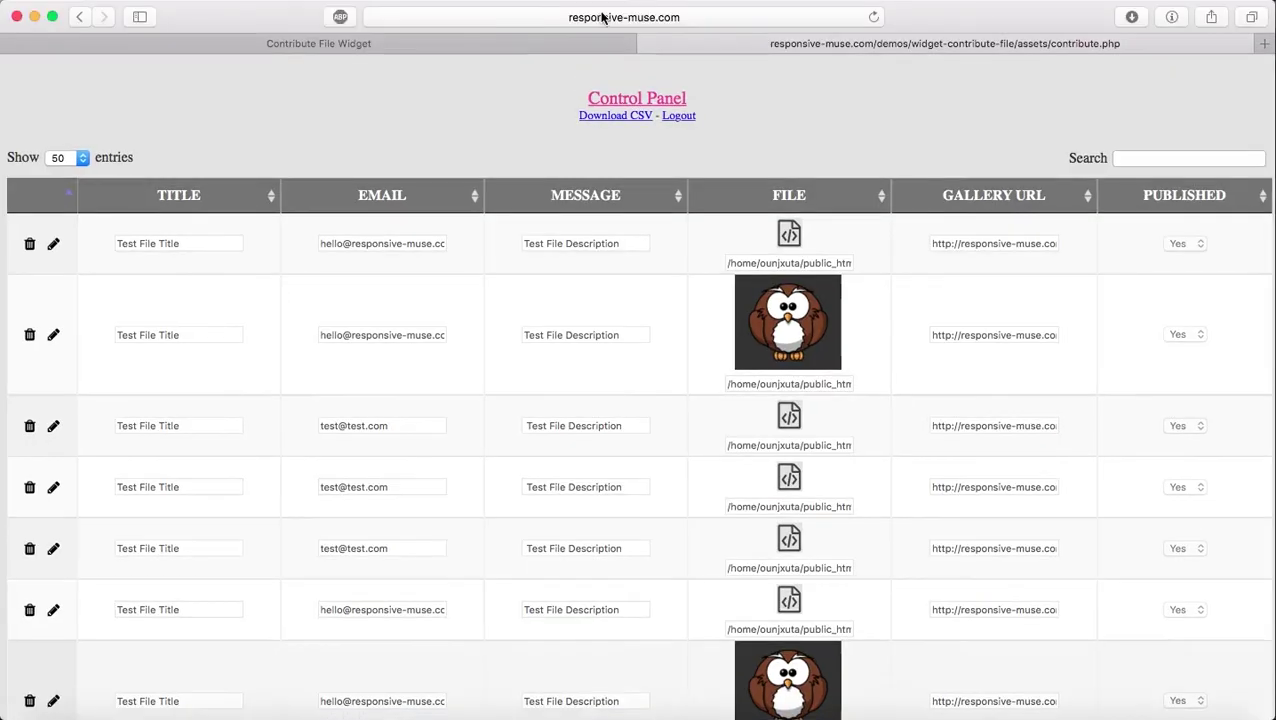
- Fill in the contact's e-mail on the Share Your Files form, accepting the suggestion
{"action": "left_click", "coordinate": [519, 43]}
{"action": "left_click", "coordinate": [443, 421]}
{"action": "type", "text": "responsi"}
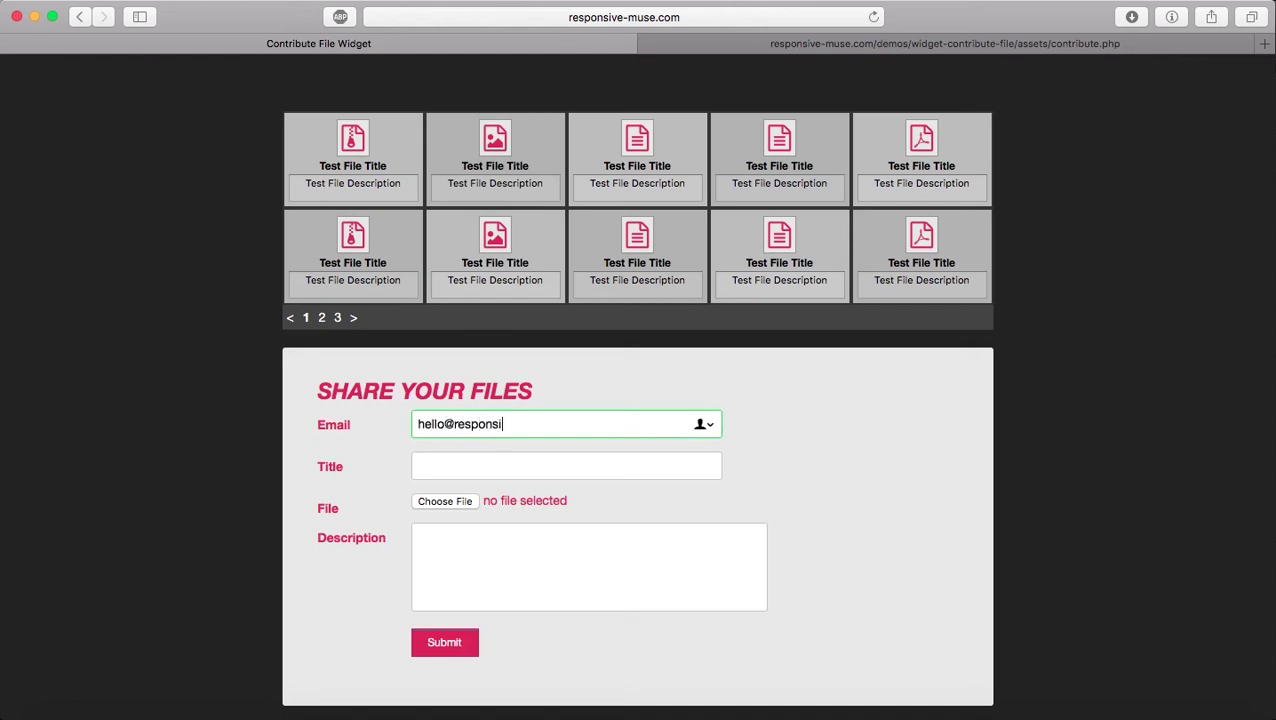
{"action": "key", "text": "Tab"}
{"action": "left_click", "coordinate": [436, 502]}
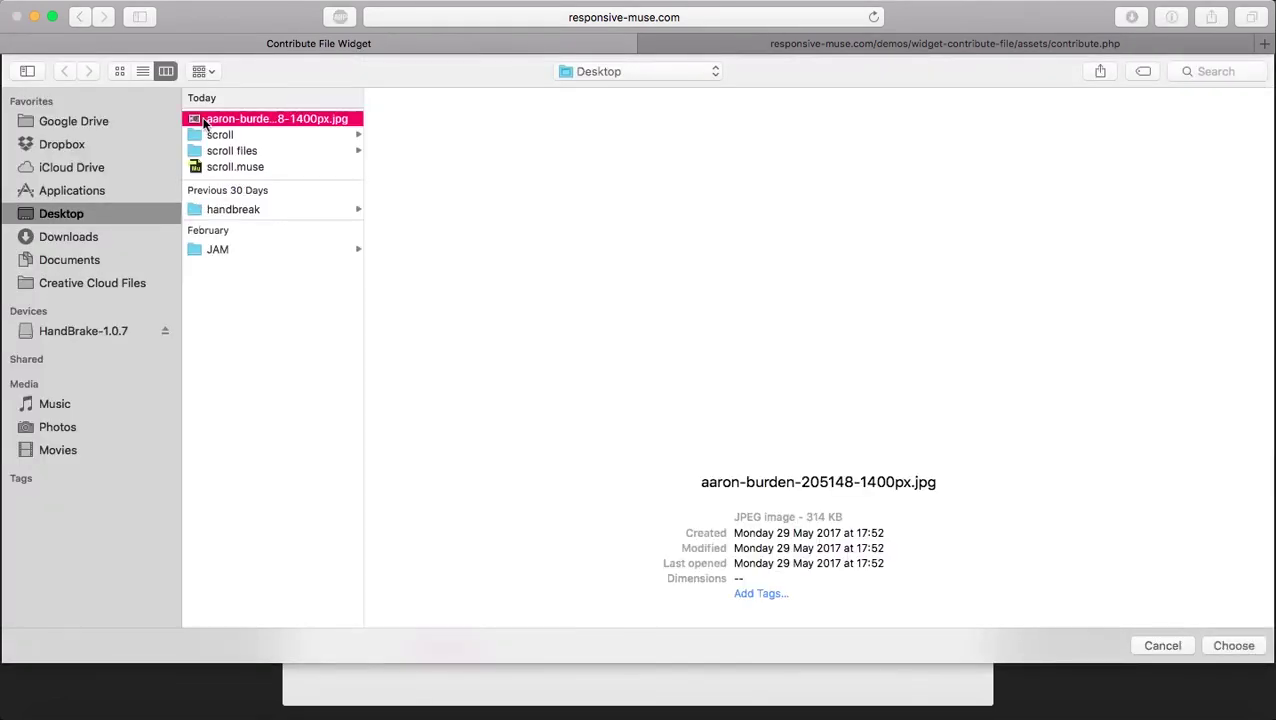
{"action": "double_click", "coordinate": [208, 119]}
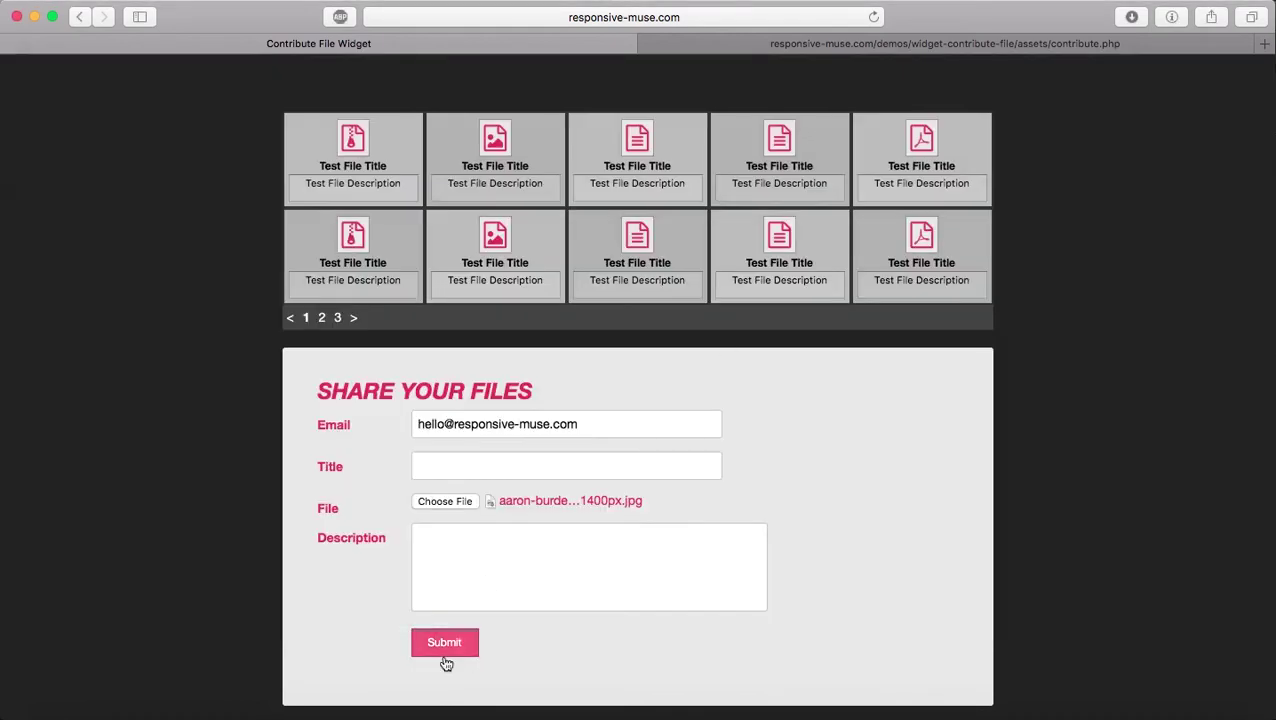
{"action": "left_click", "coordinate": [444, 645]}
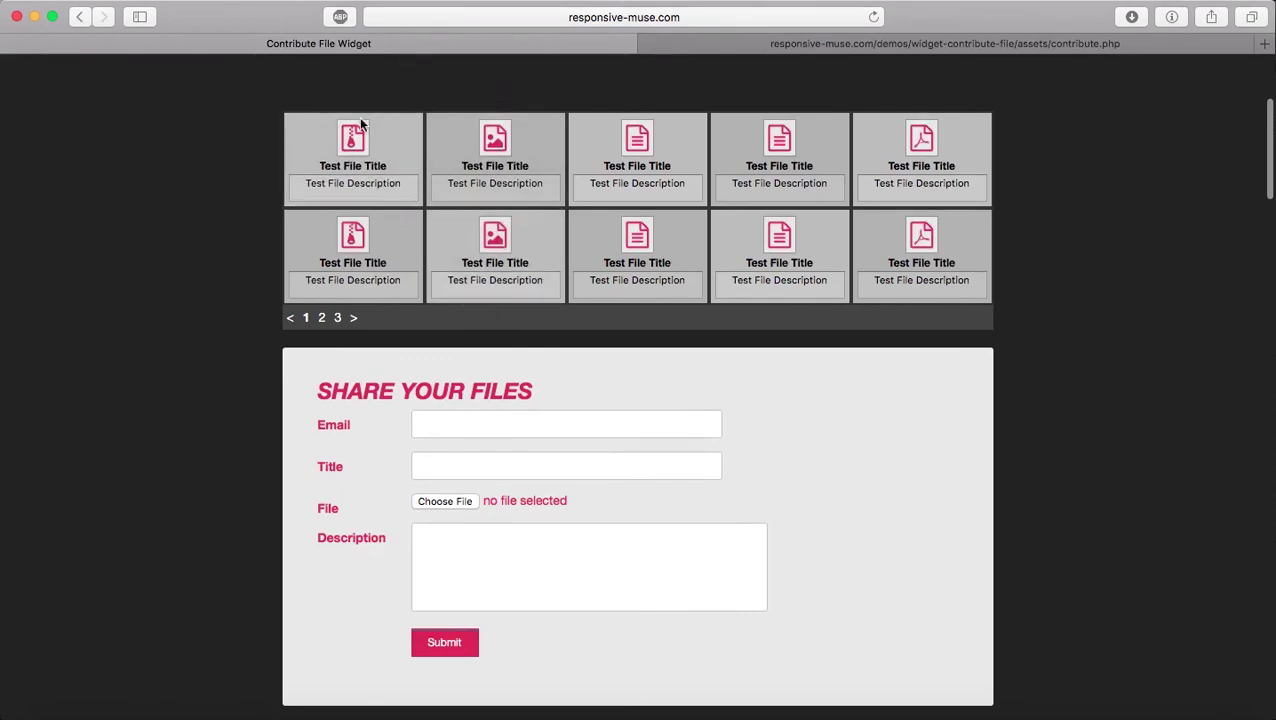
{"action": "left_click", "coordinate": [918, 44]}
{"action": "key", "text": "super+r"}
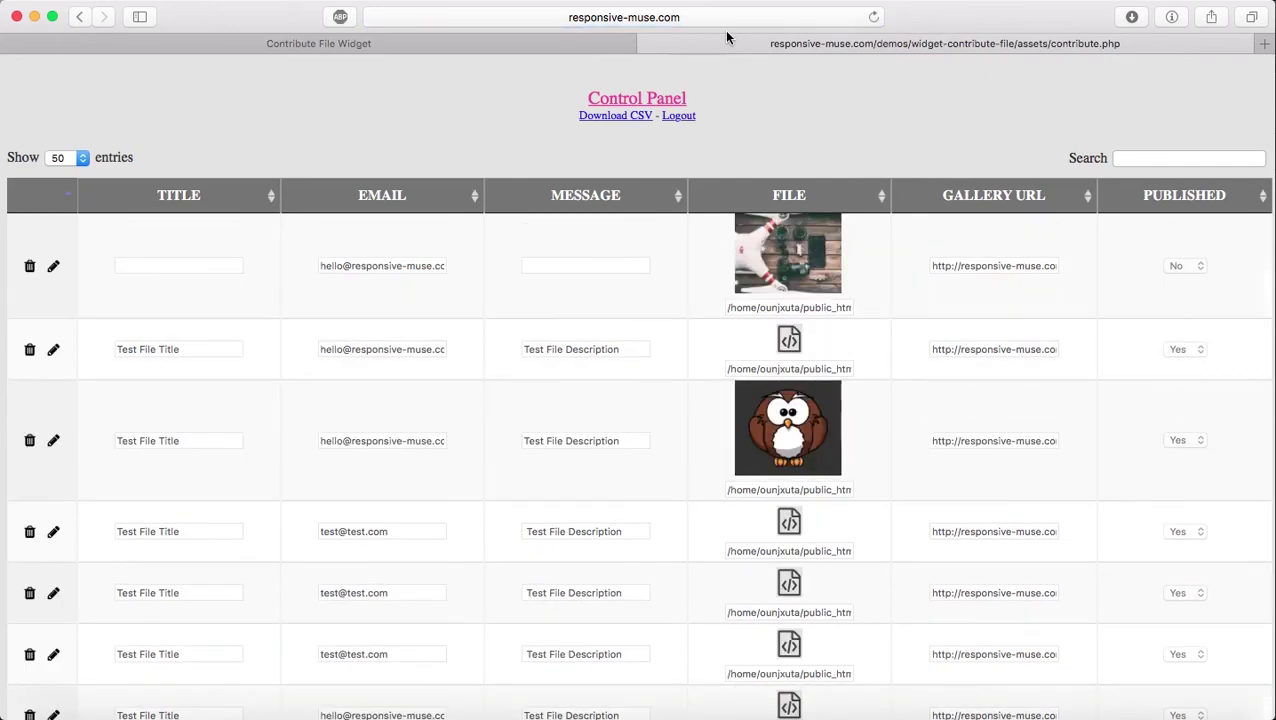
- Set the new entry to Published Yes, title 'Hey guys!', message 'hello hello', and save it
{"action": "left_click", "coordinate": [373, 45]}
{"action": "left_click", "coordinate": [730, 43]}
{"action": "left_click", "coordinate": [54, 268]}
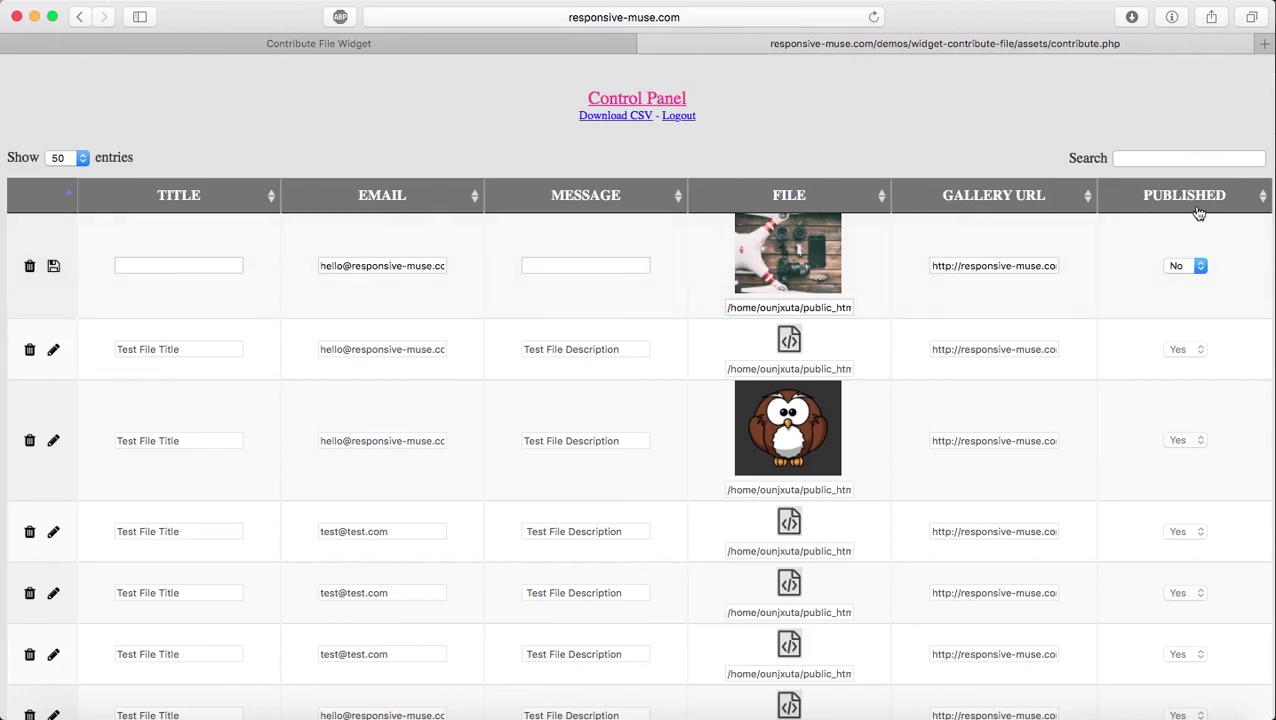
{"action": "left_click", "coordinate": [1199, 265]}
{"action": "left_click", "coordinate": [1182, 251]}
{"action": "left_click", "coordinate": [162, 267]}
{"action": "type", "text": "Hey"}
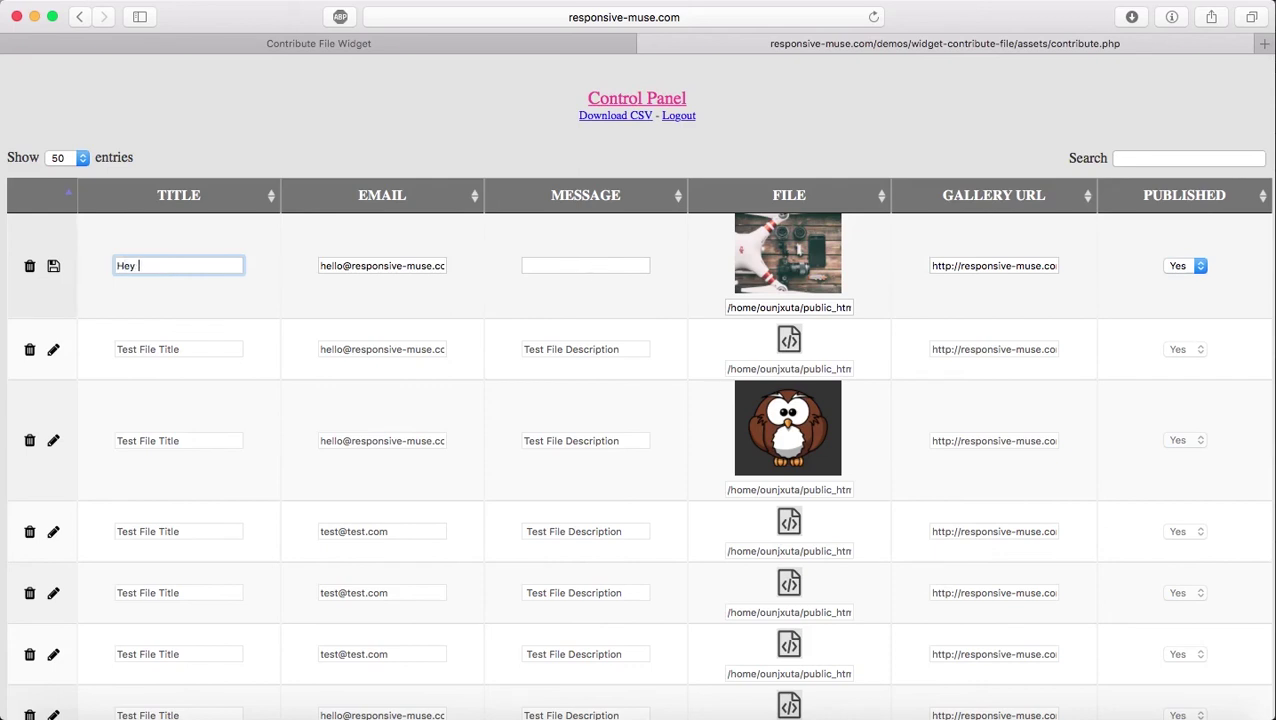
{"action": "type", "text": " guys!"}
{"action": "left_click", "coordinate": [583, 264]}
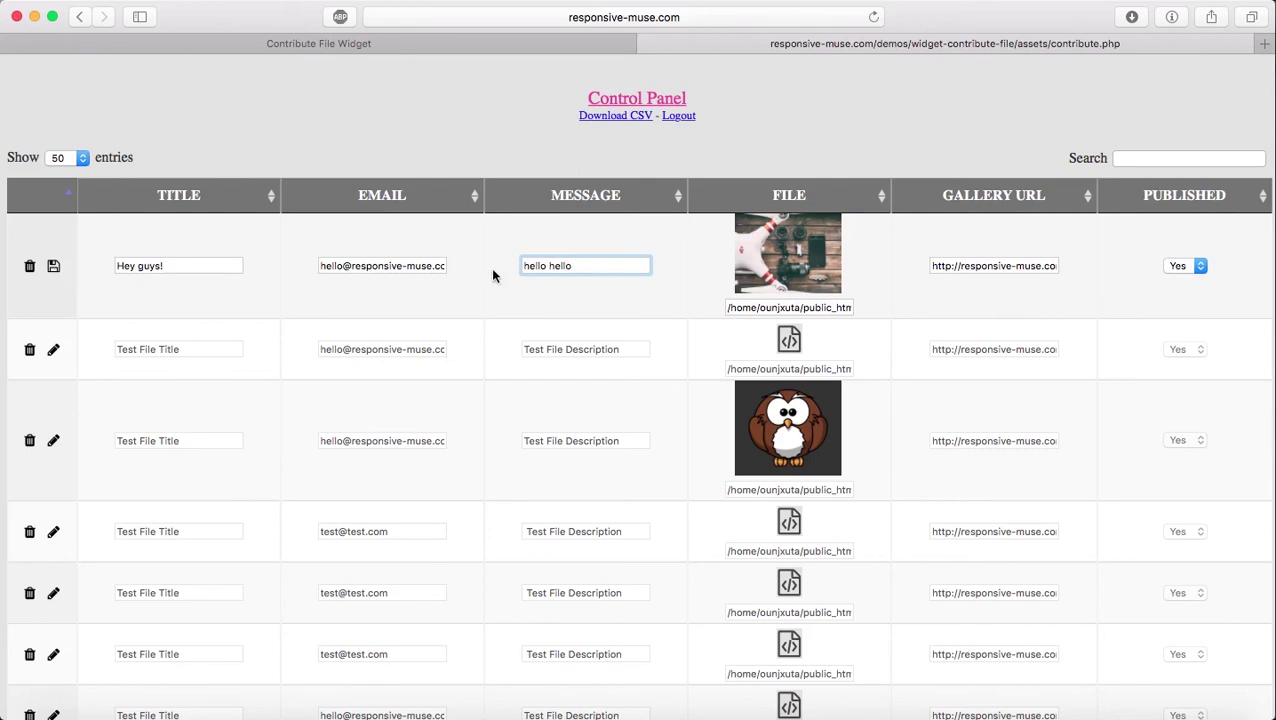
{"action": "left_click", "coordinate": [53, 266]}
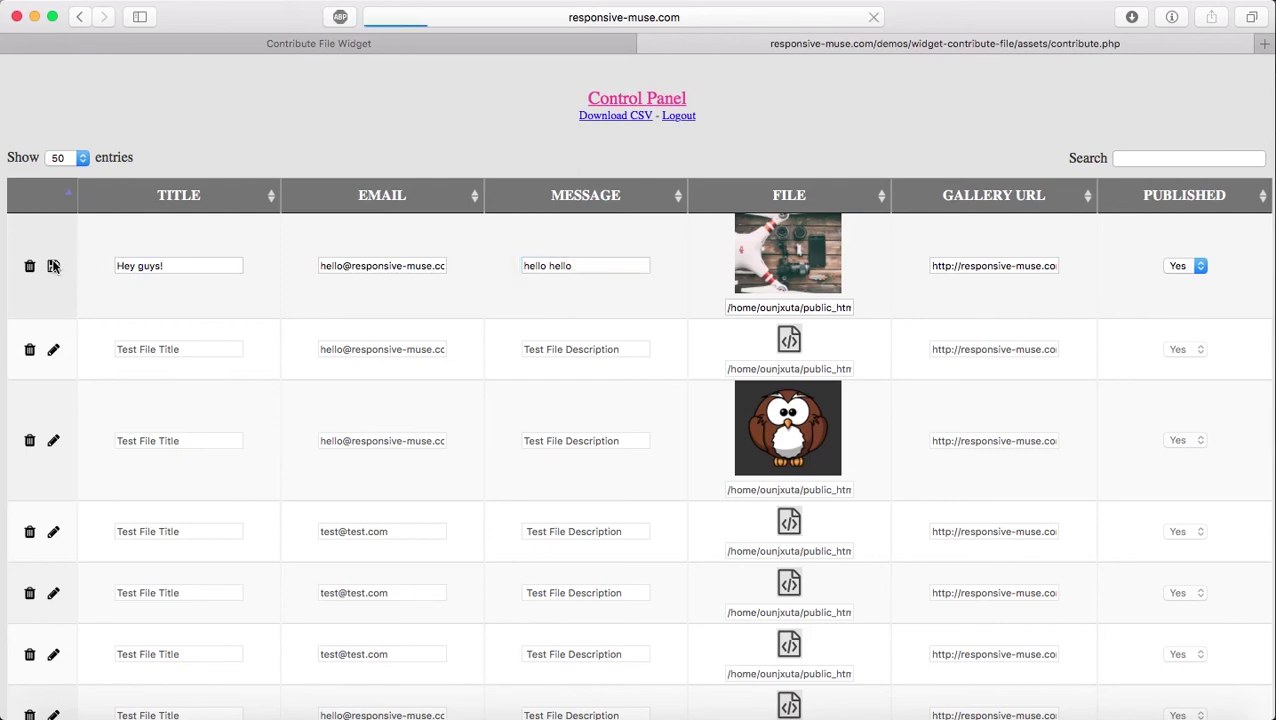
- Reload the gallery and open the leading 'Hey guys!' tile to view the drone photo
{"action": "left_click", "coordinate": [445, 46]}
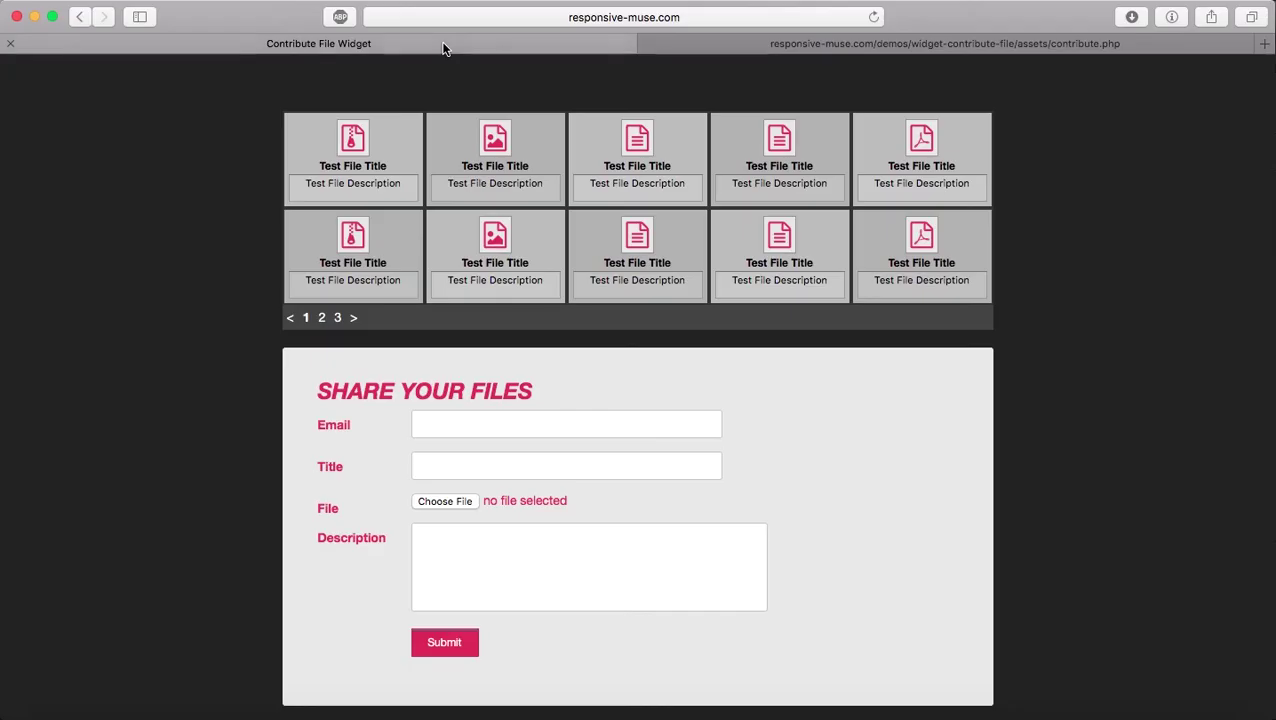
{"action": "key", "text": "super+r"}
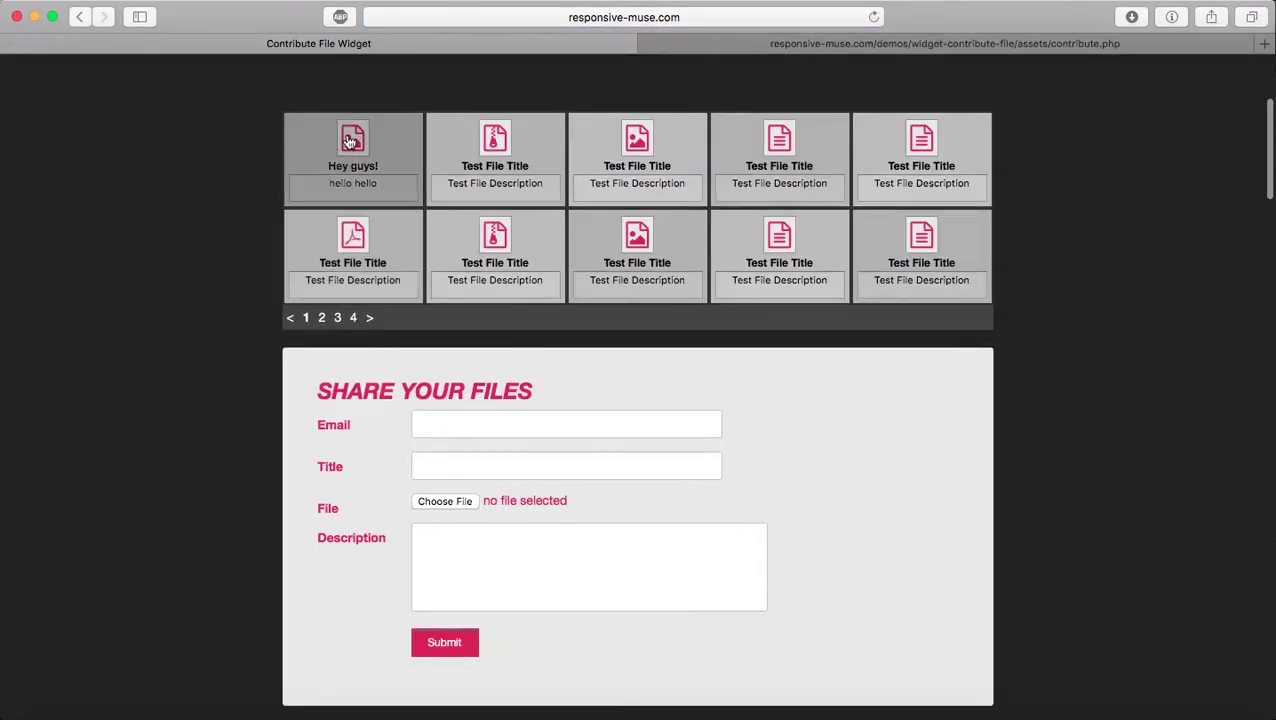
{"action": "left_click", "coordinate": [350, 142]}
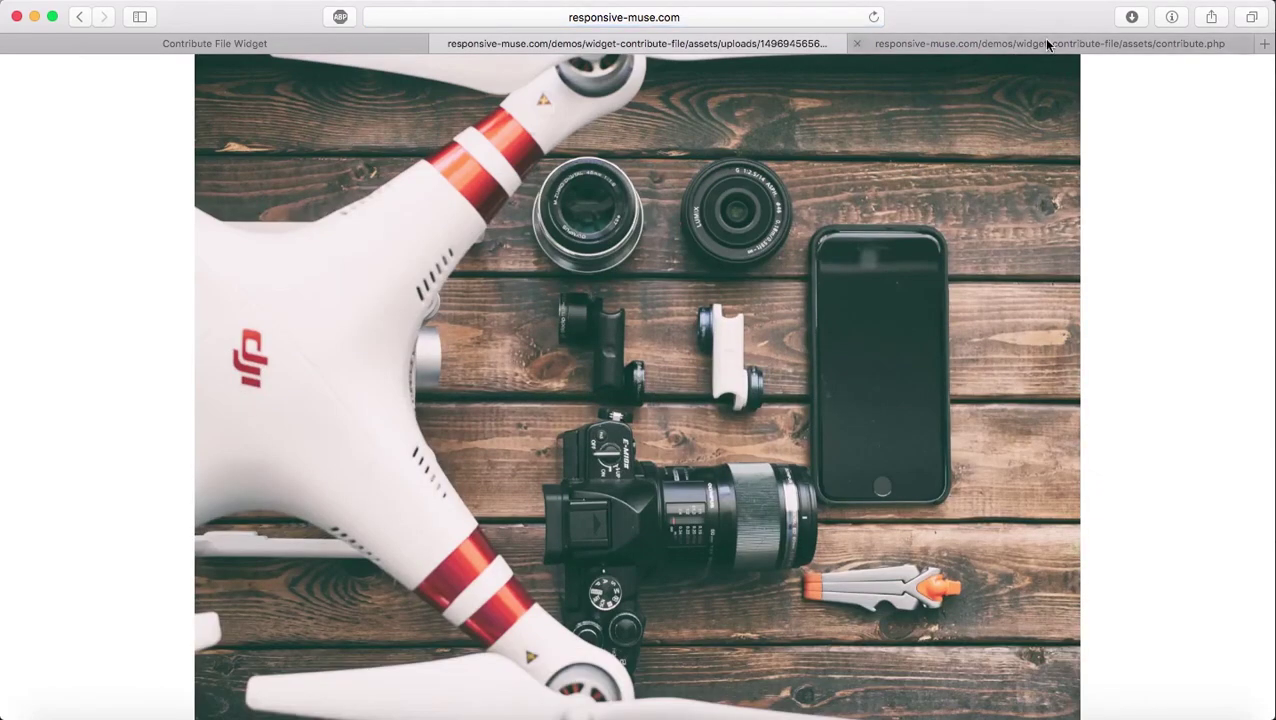
- Delete the 'Hey guys!' entry from the Control Panel and confirm with OK
{"action": "left_click", "coordinate": [1046, 44]}
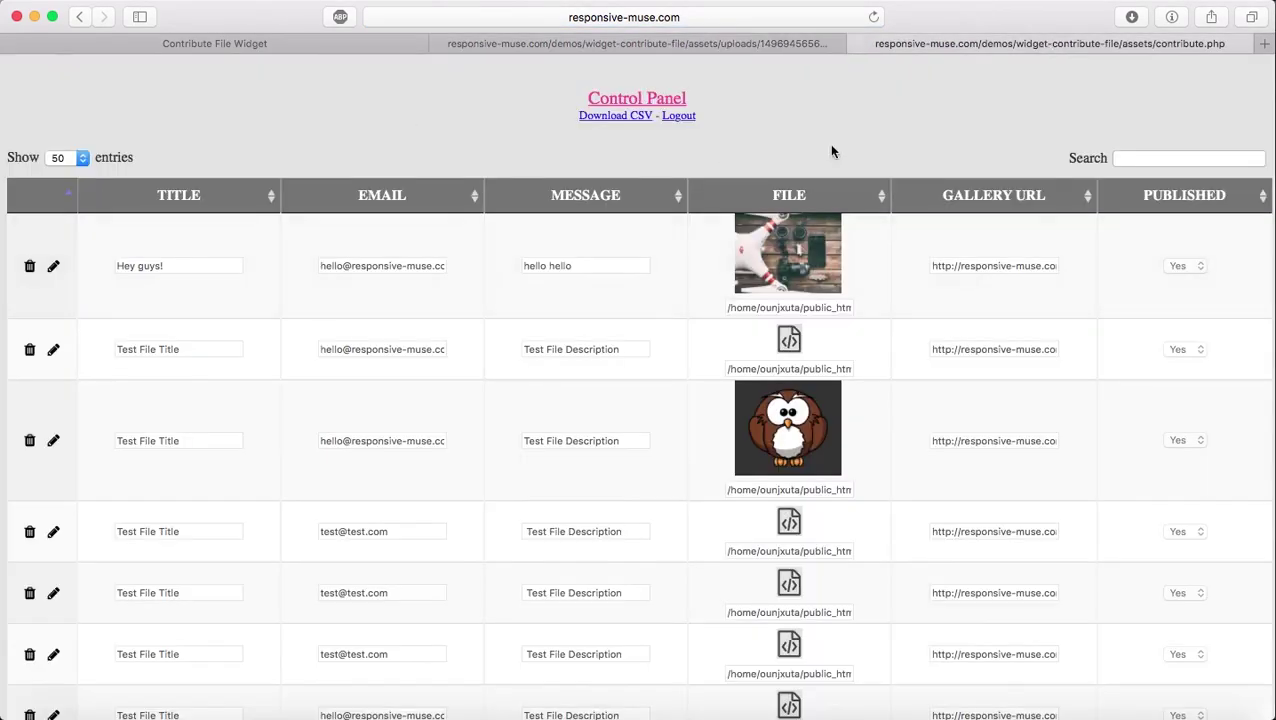
{"action": "left_click", "coordinate": [29, 267]}
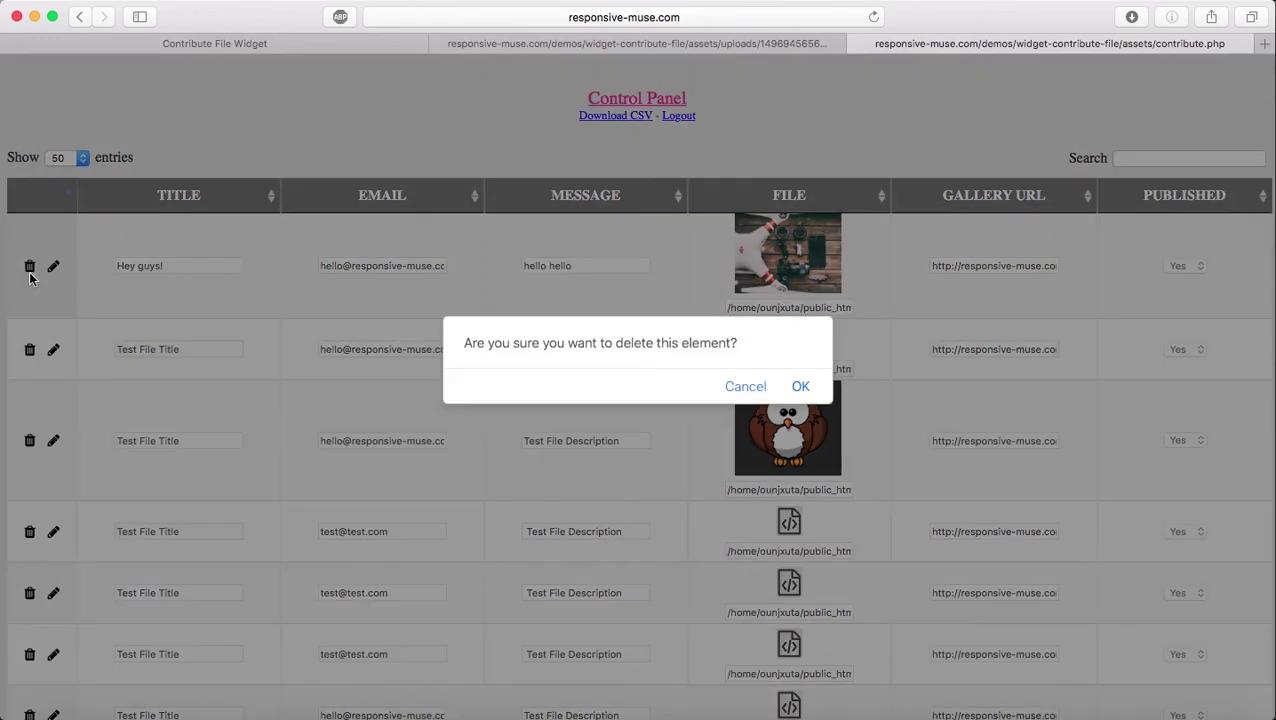
{"action": "left_click", "coordinate": [801, 386]}
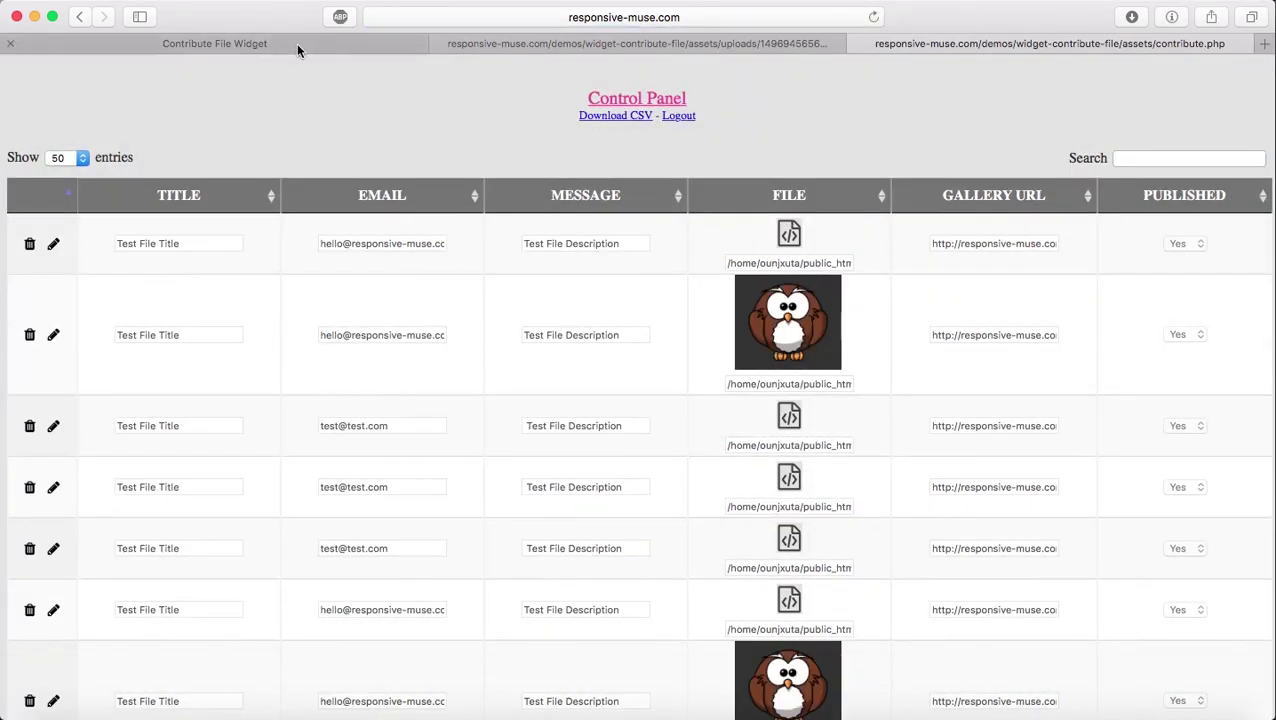
- Reload the Contribute File Widget gallery to confirm 'Hey guys!' is gone and only three pages remain
{"action": "left_click", "coordinate": [296, 43]}
{"action": "key", "text": "super+r"}
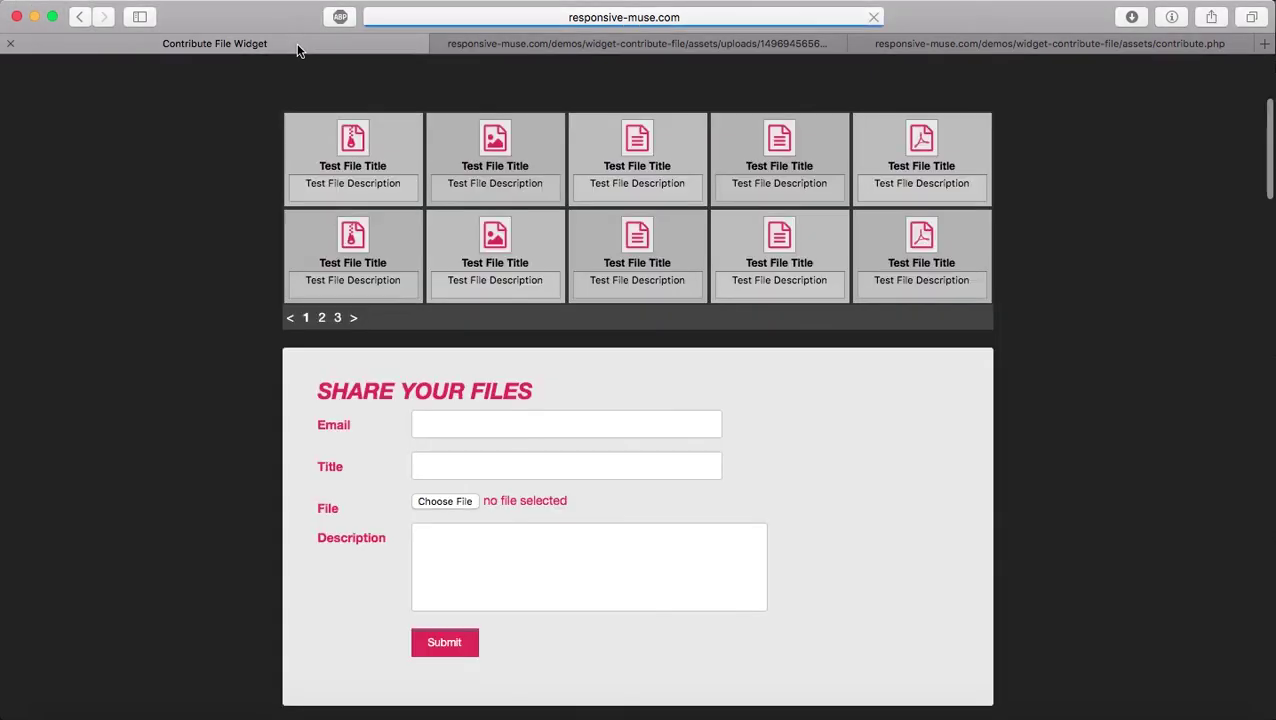